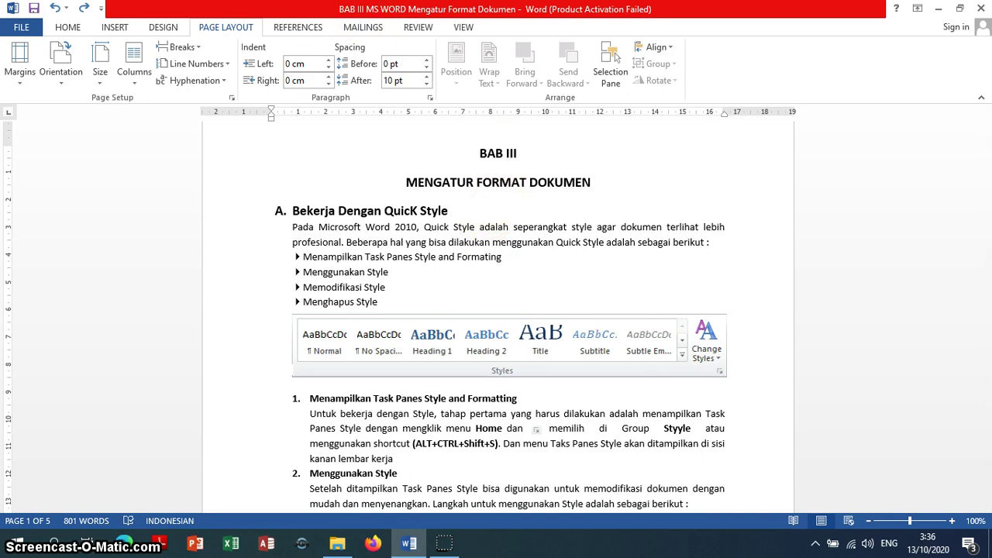
Browse the Quick Style gallery from its first row to its last style and back to the start.
click(69, 28)
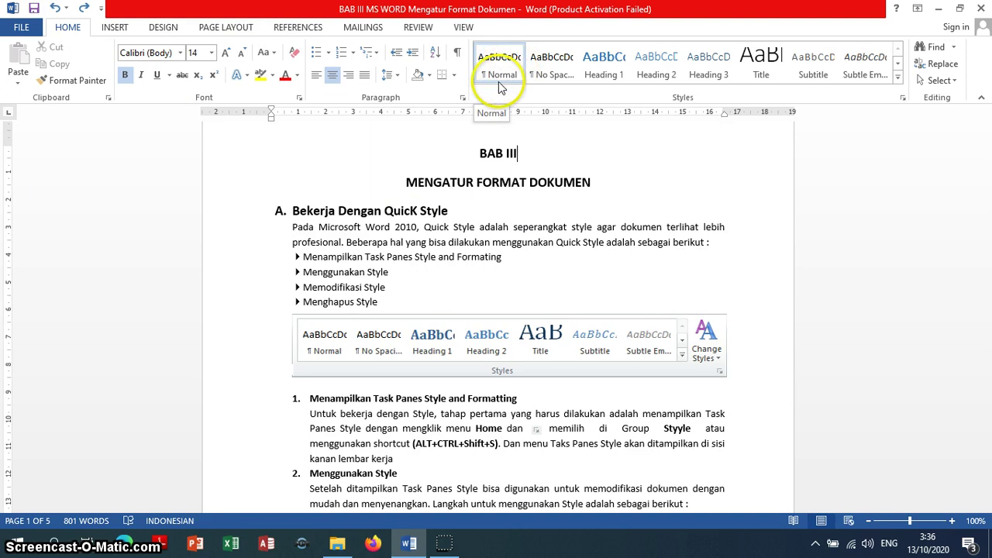
click(552, 76)
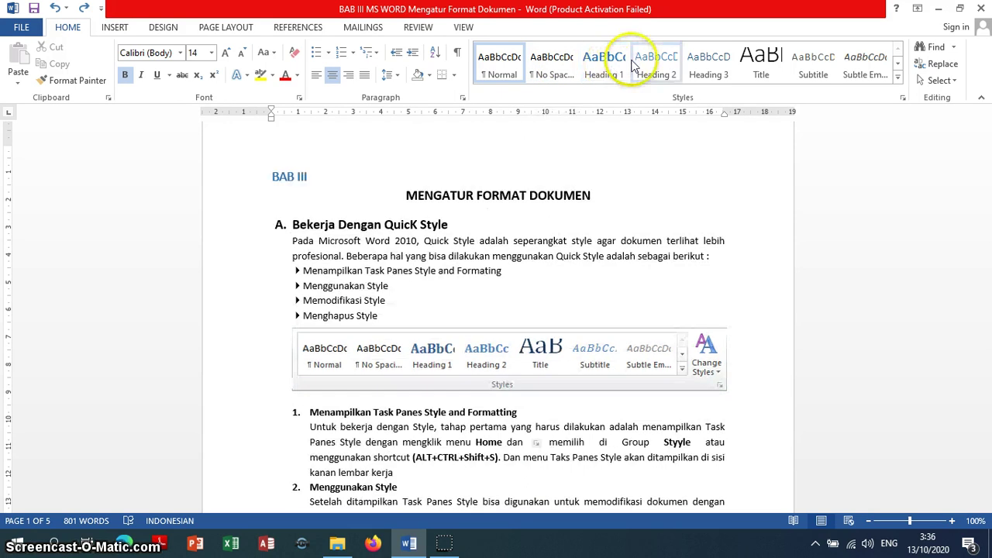
key(ctrl+z)
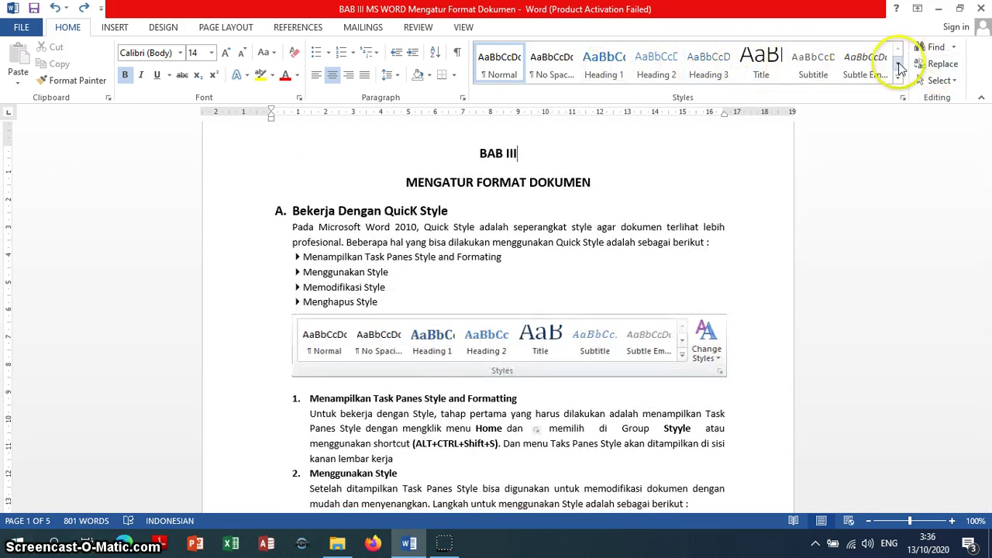
click(898, 65)
click(898, 67)
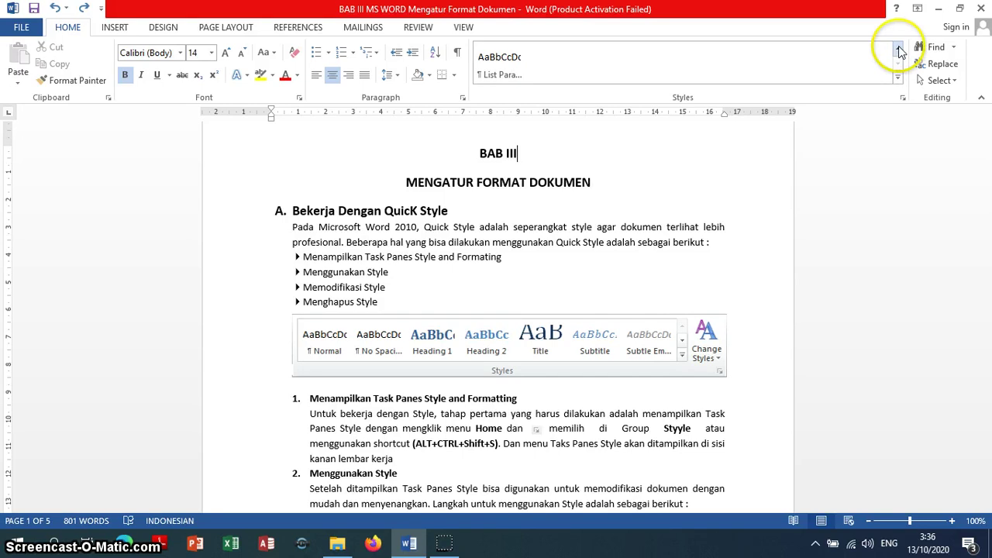
click(899, 49)
click(898, 50)
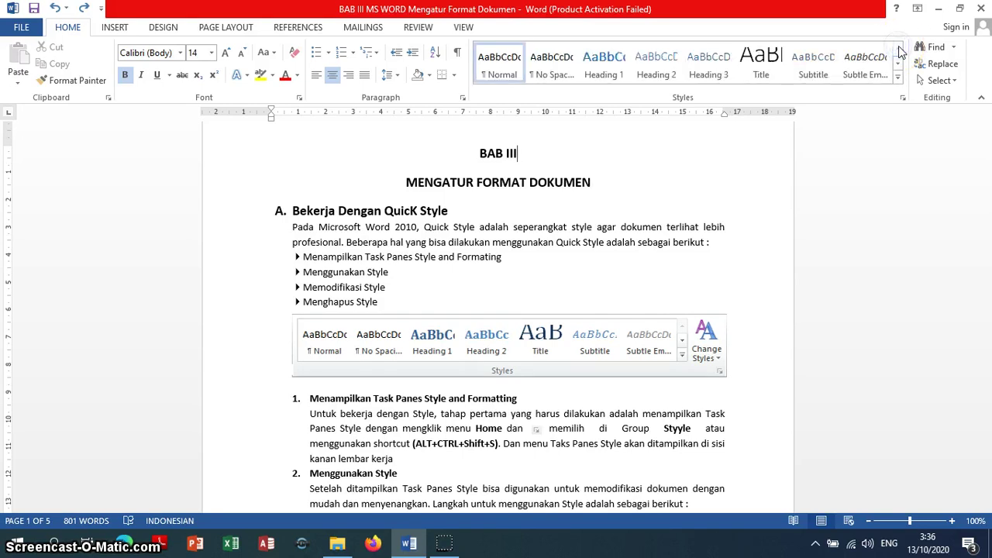
click(899, 51)
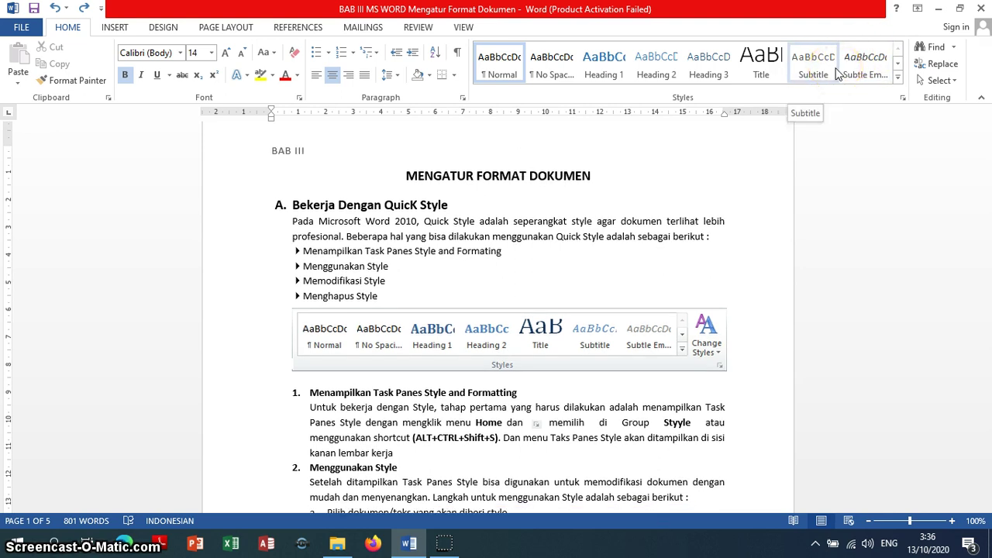
Preview the Subtitle, Title, Heading 3 and Normal styles on the "BAB III" heading.
click(823, 68)
click(746, 74)
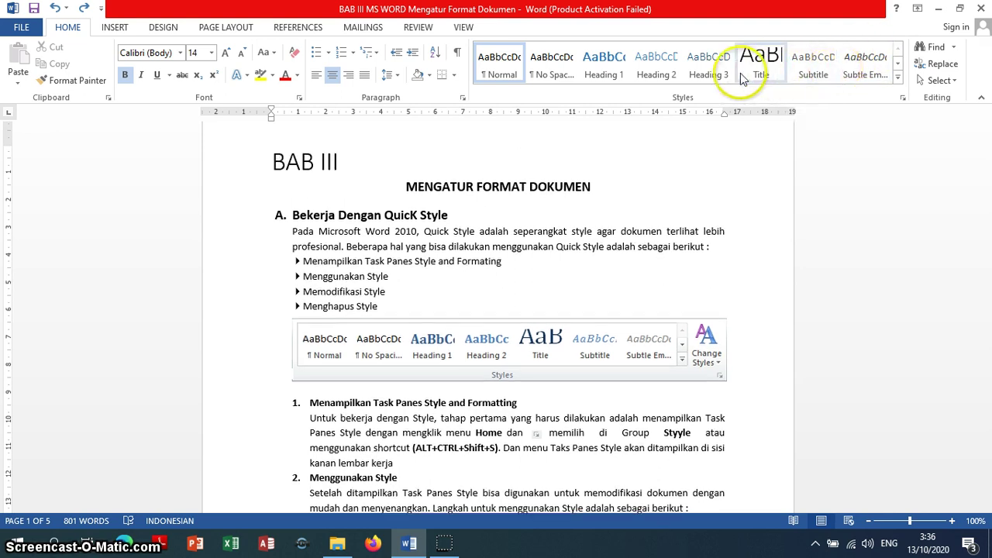
click(708, 74)
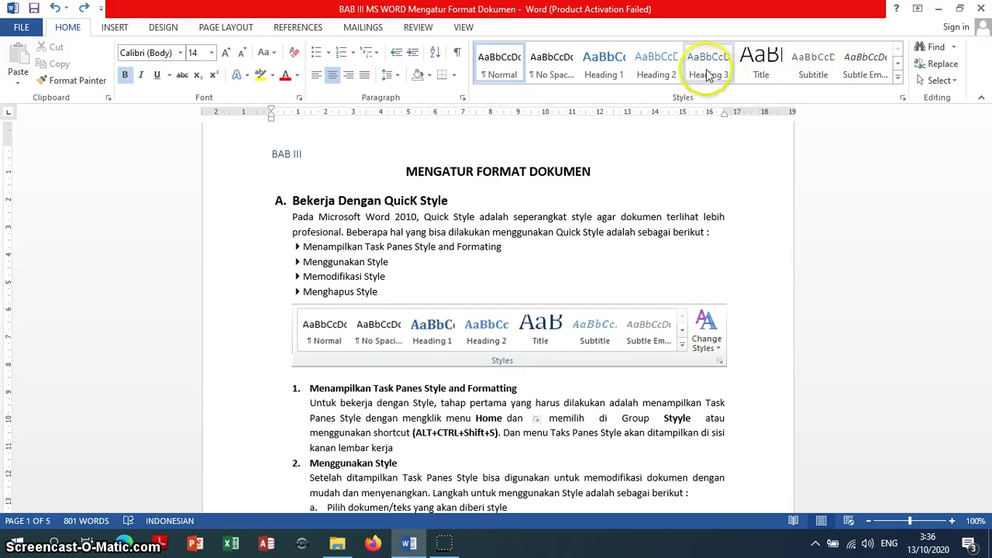
click(760, 66)
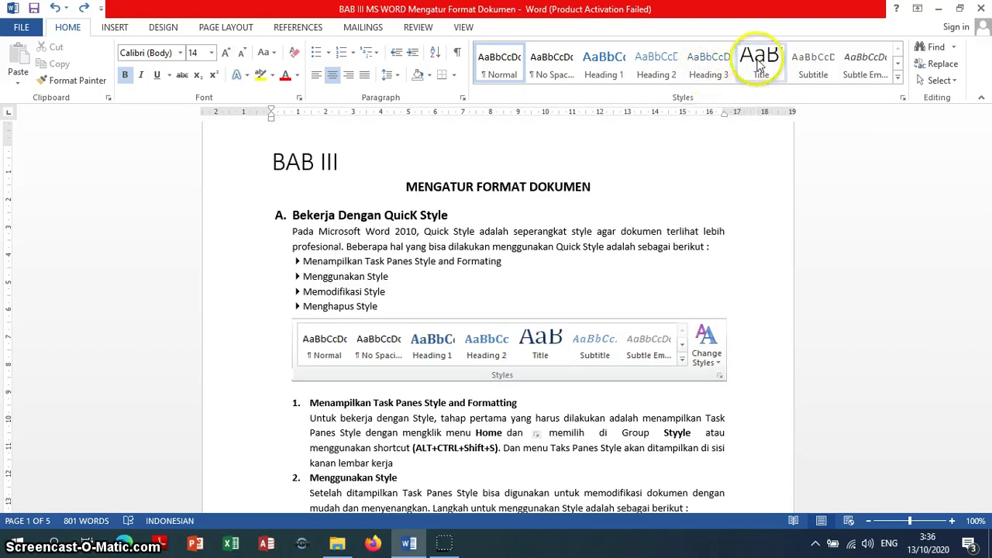
click(812, 65)
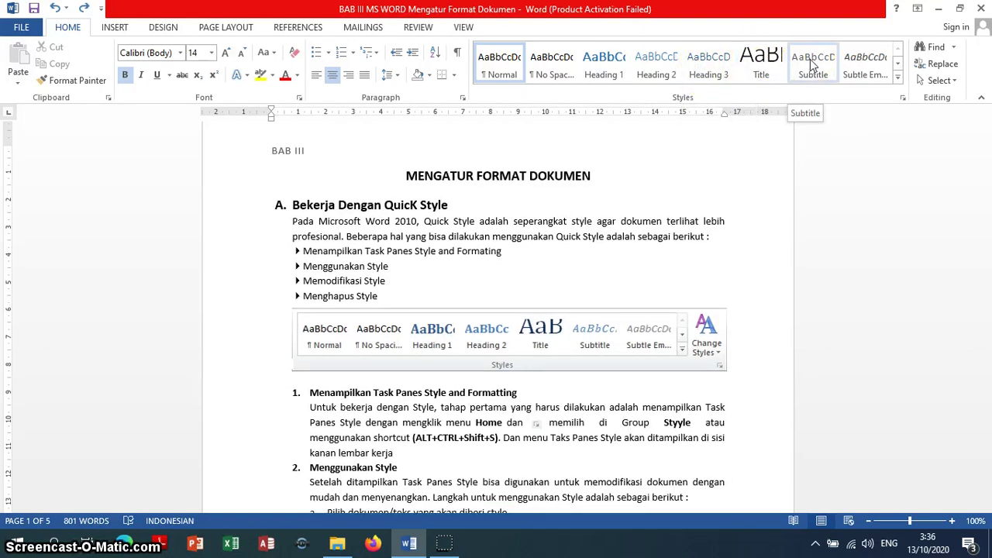
click(849, 53)
click(813, 66)
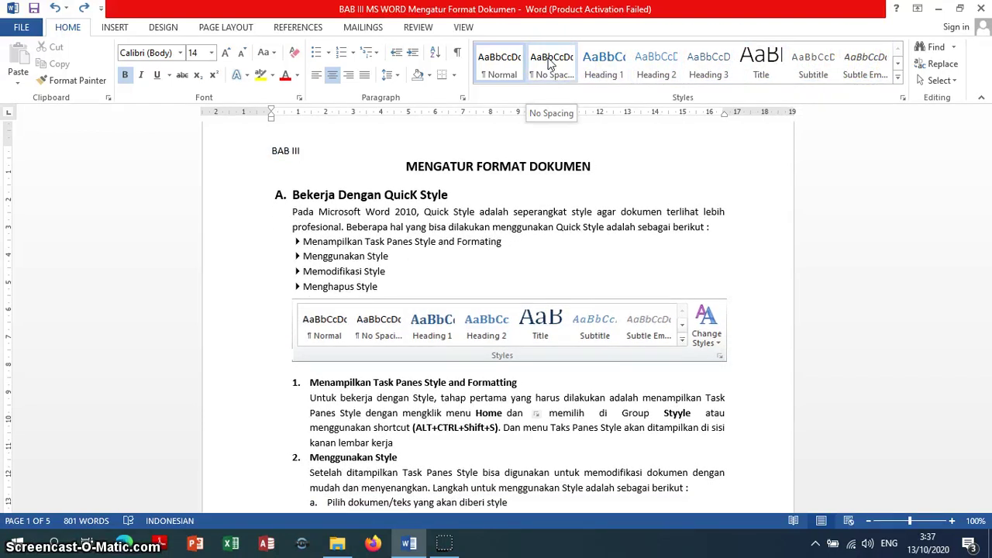
click(500, 63)
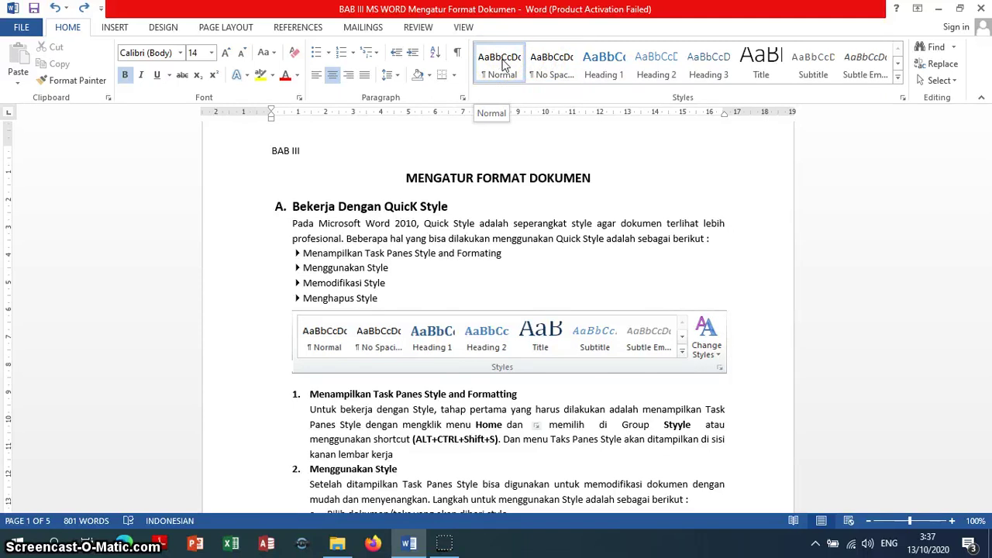
click(760, 62)
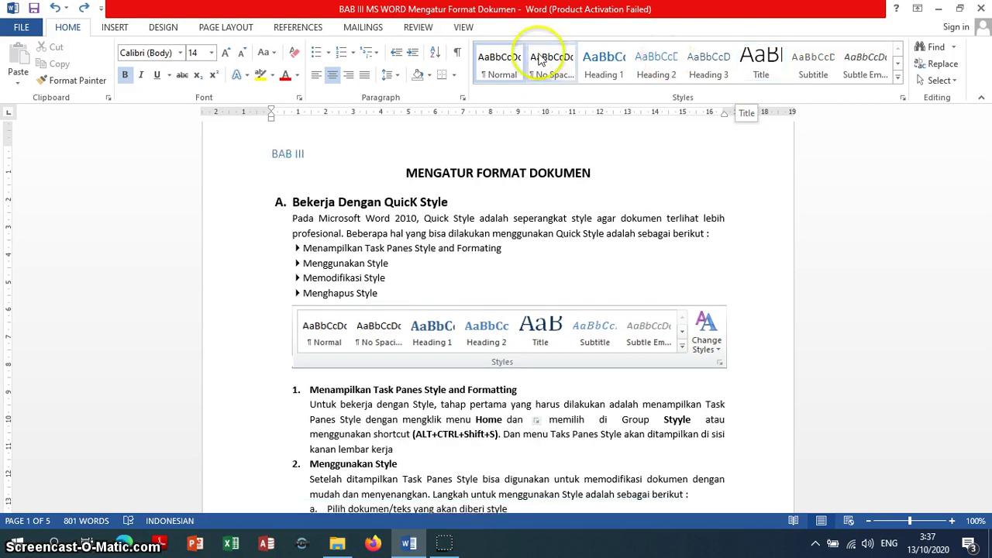
Apply the Normal style to the "BAB III" heading and display the Styles task pane.
click(490, 62)
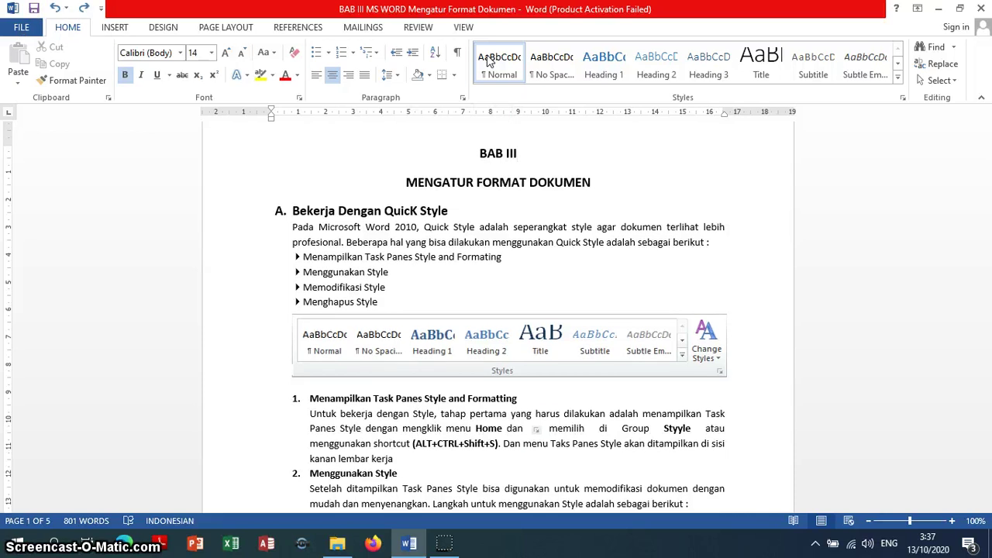
key(ctrl+alt+shift+s)
click(488, 62)
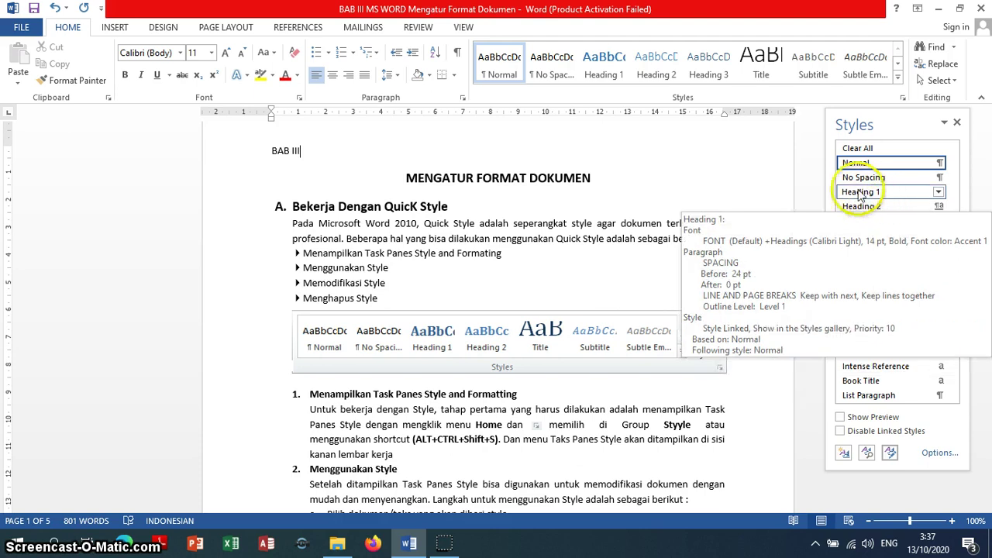
click(845, 454)
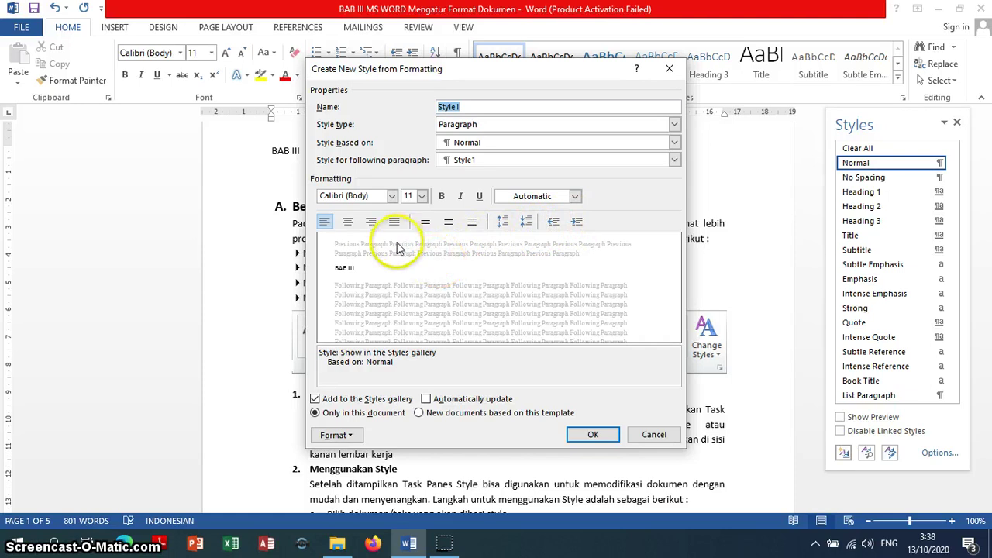
click(442, 198)
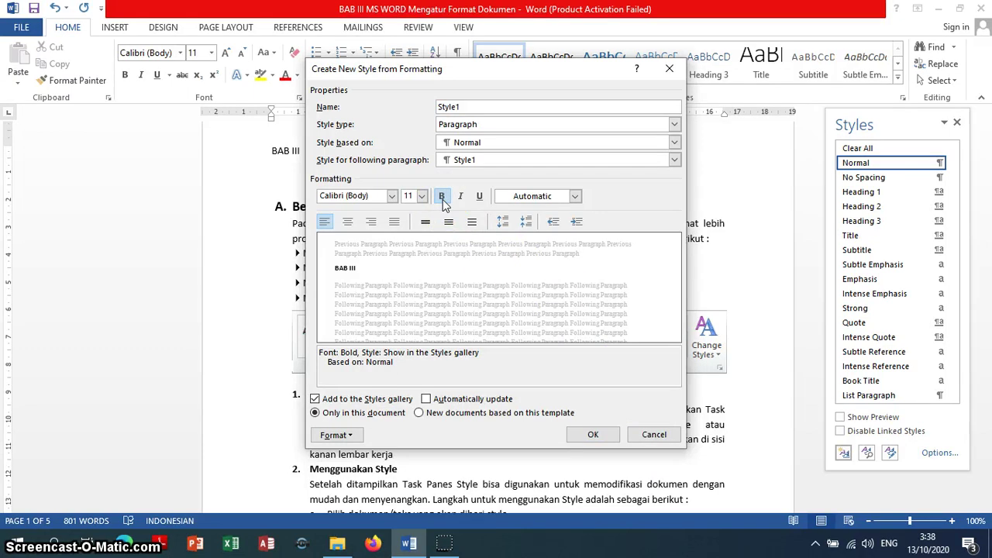
click(651, 436)
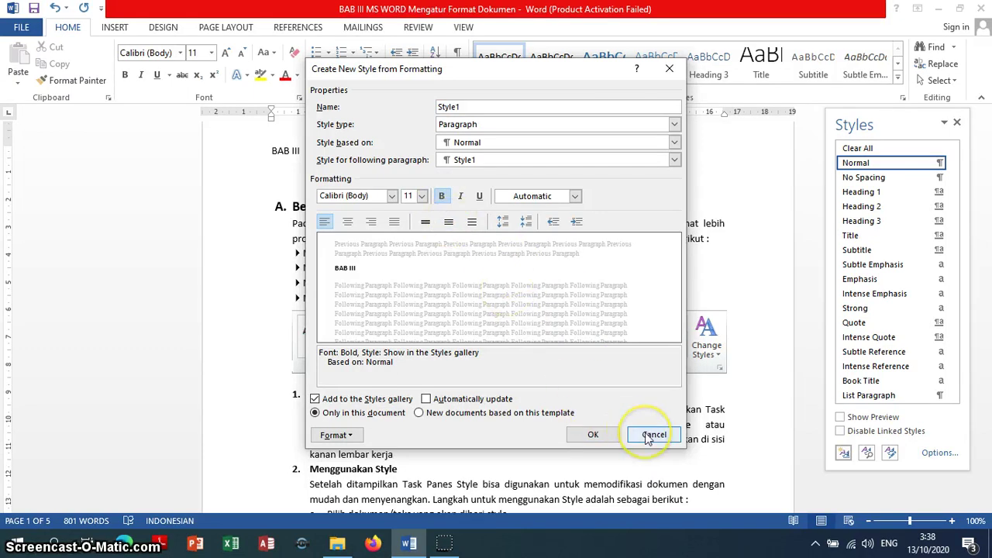
Examine the Style Inspector and the style management options, and close both without changing anything.
click(867, 454)
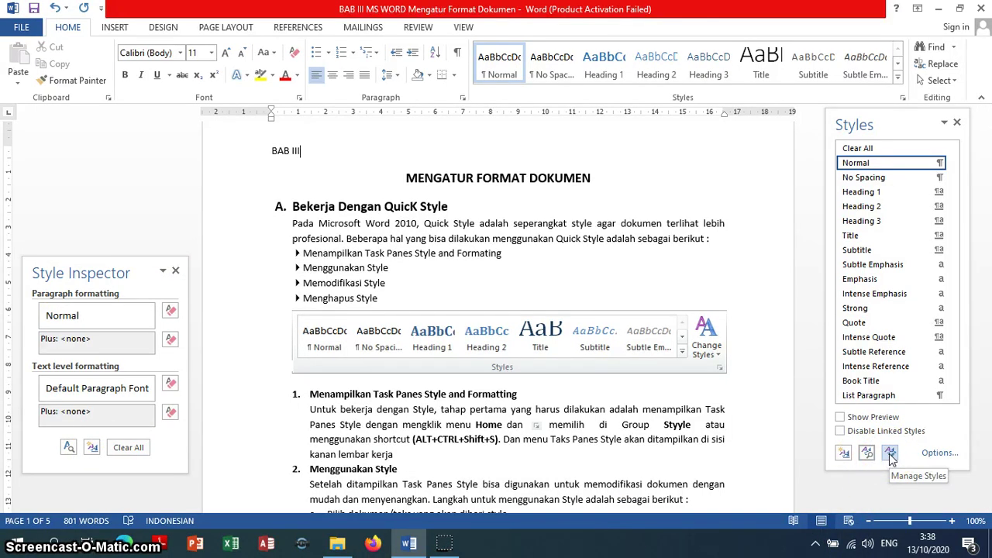
click(889, 458)
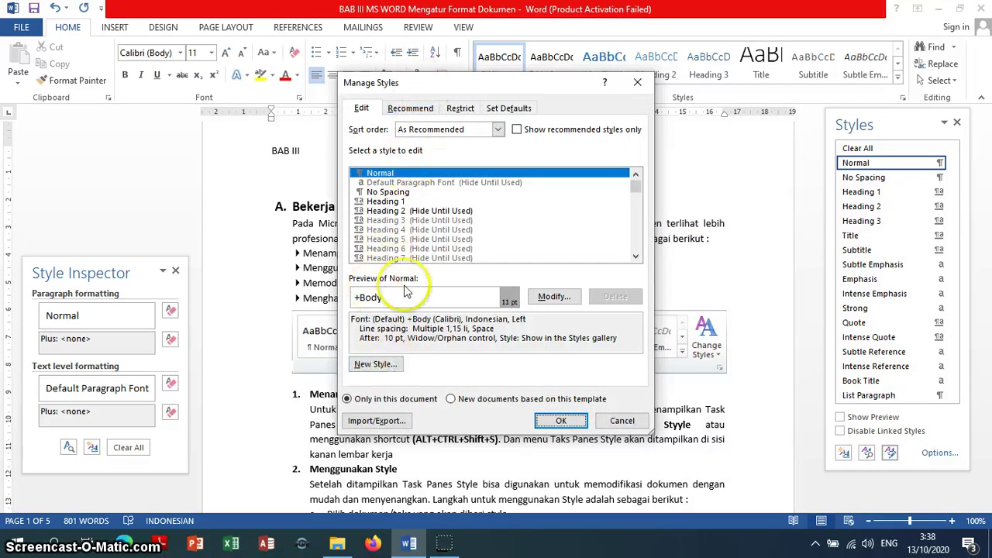
click(622, 422)
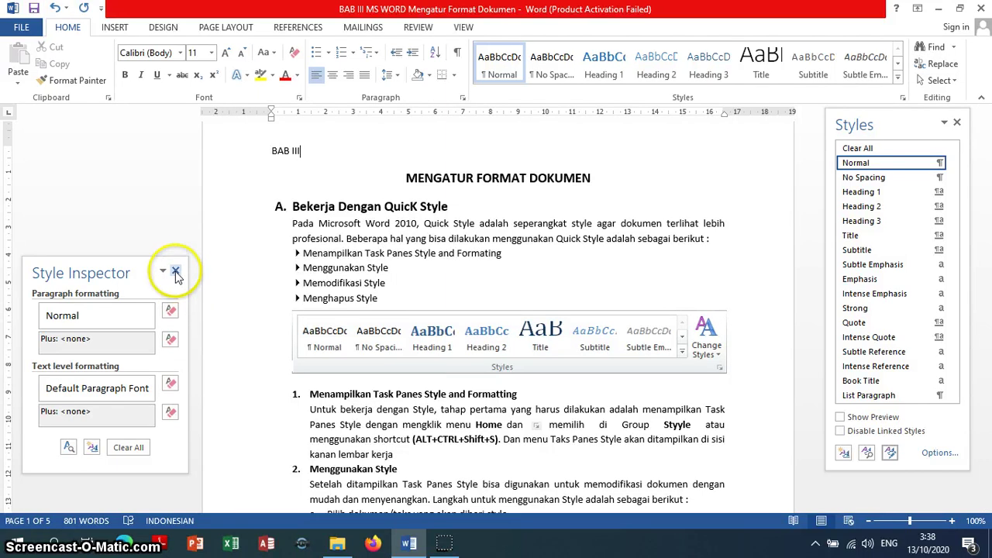
click(175, 271)
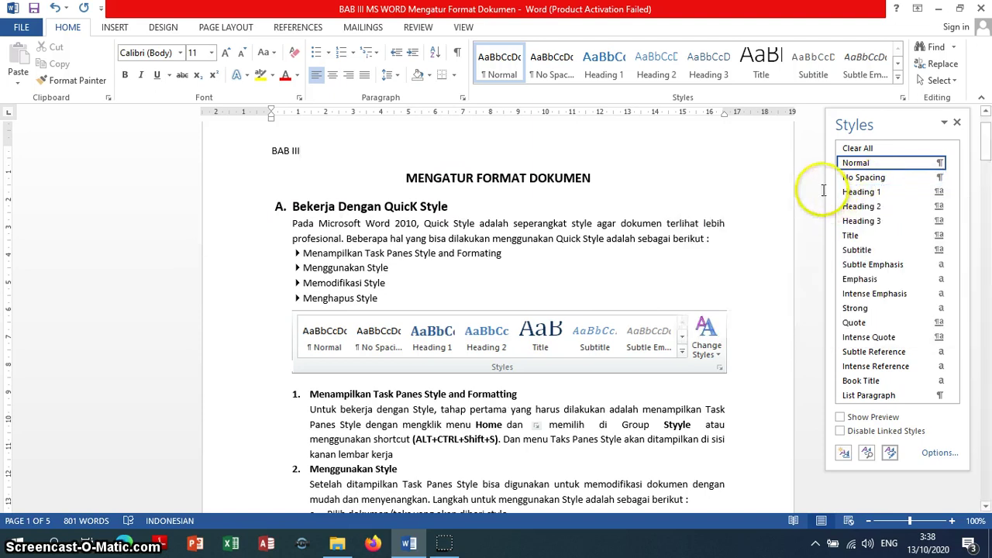
Hide the Styles task pane, show it again and leave it hidden.
click(957, 122)
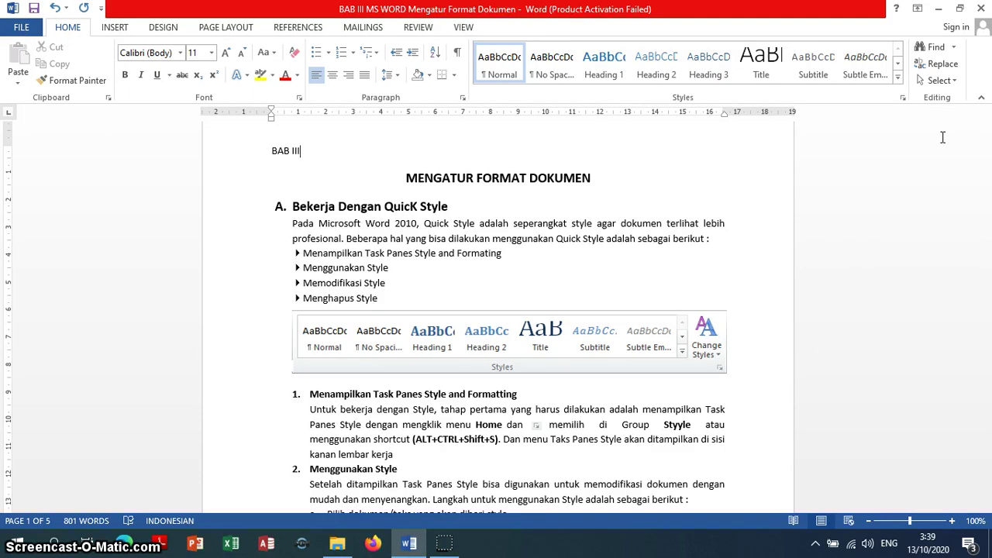
key(ctrl+alt+shift+s)
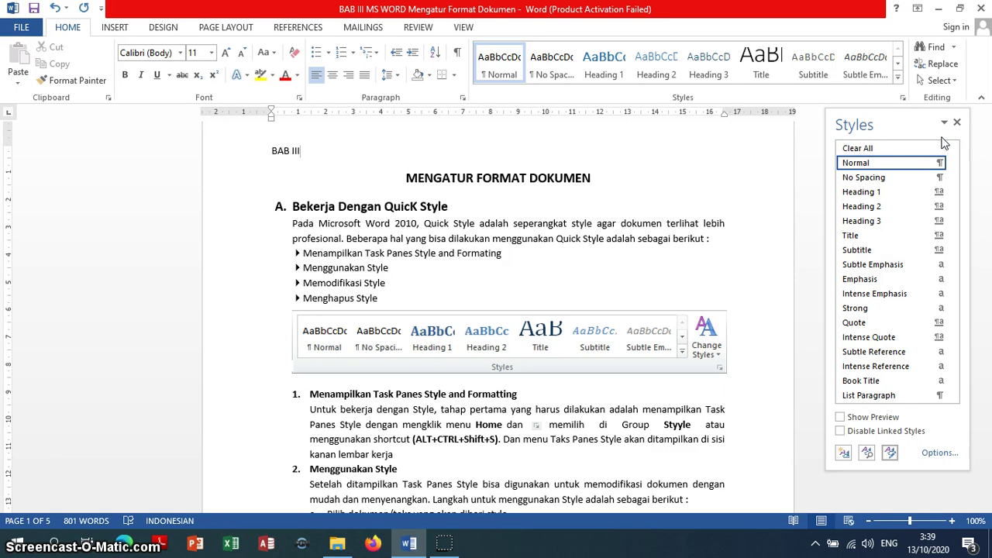
key(ctrl+alt+shift+s)
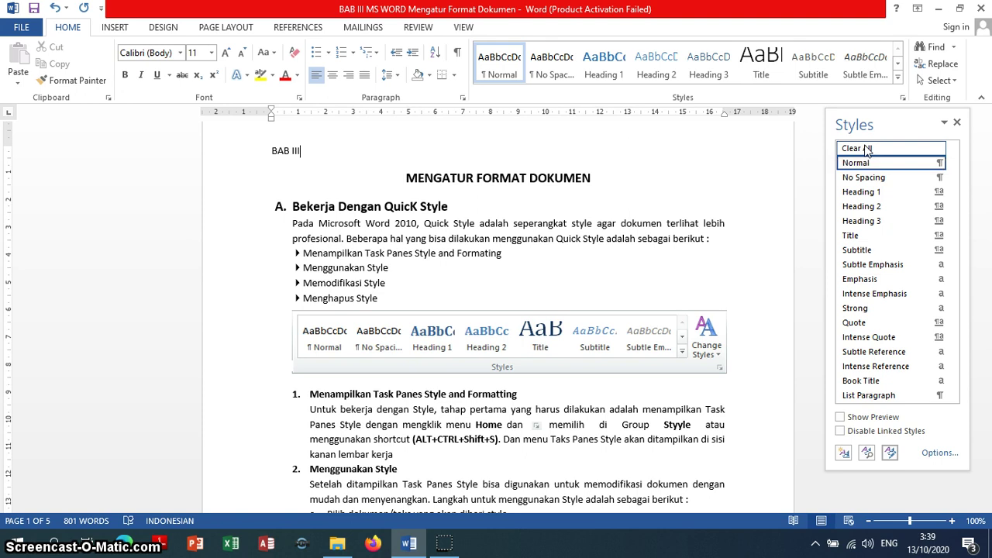
key(ctrl+alt+shift+s)
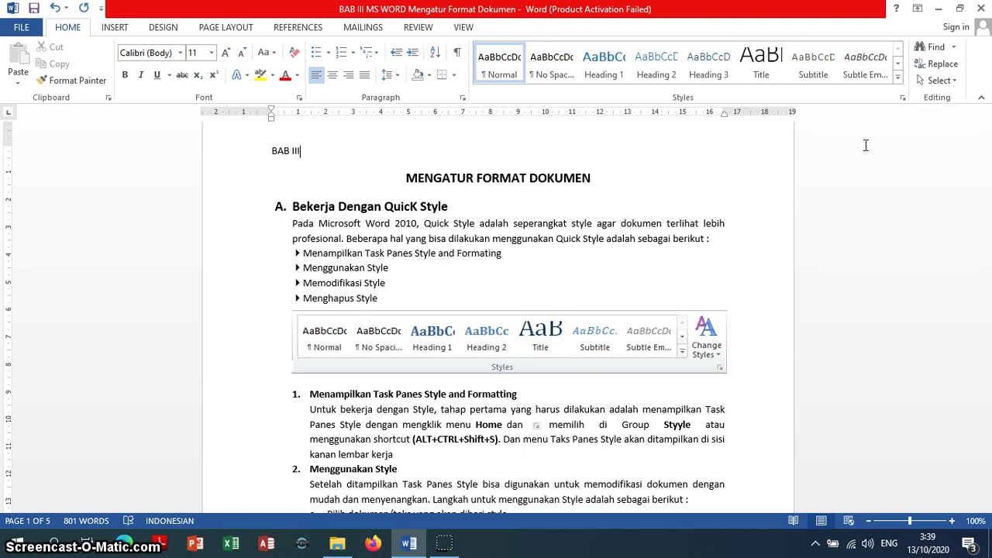
Go to the "Menambahkan THEME" section and display the built-in document themes.
drag(987, 138, 989, 225)
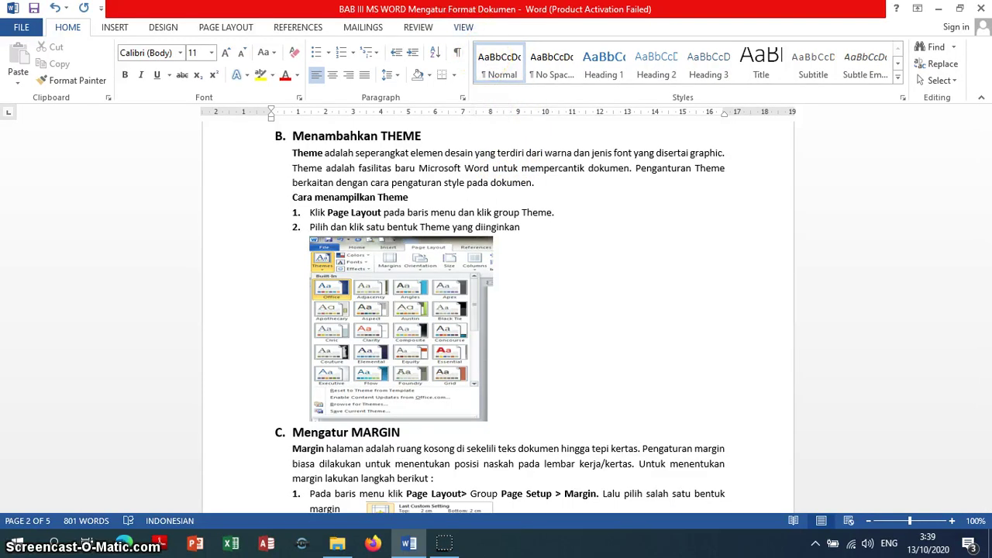
click(162, 28)
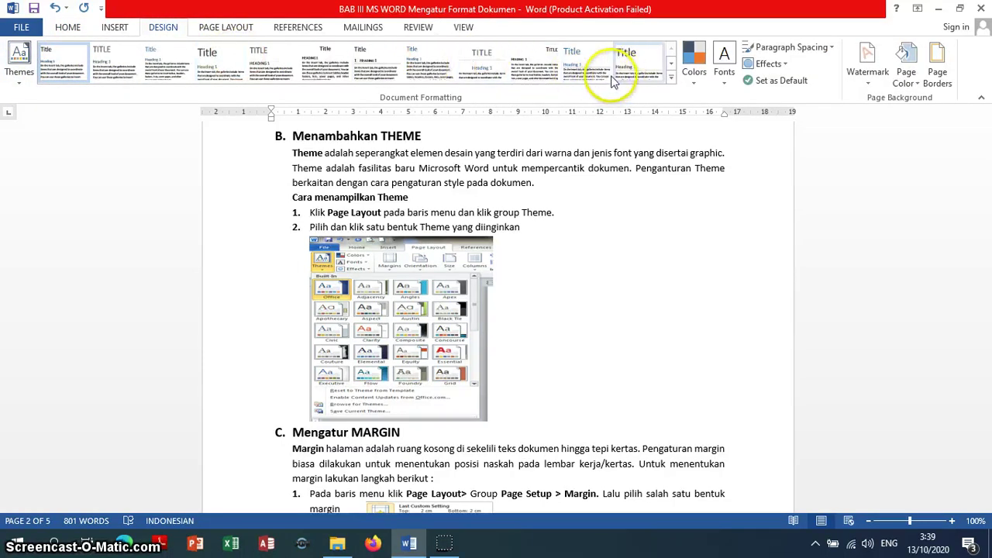
click(20, 80)
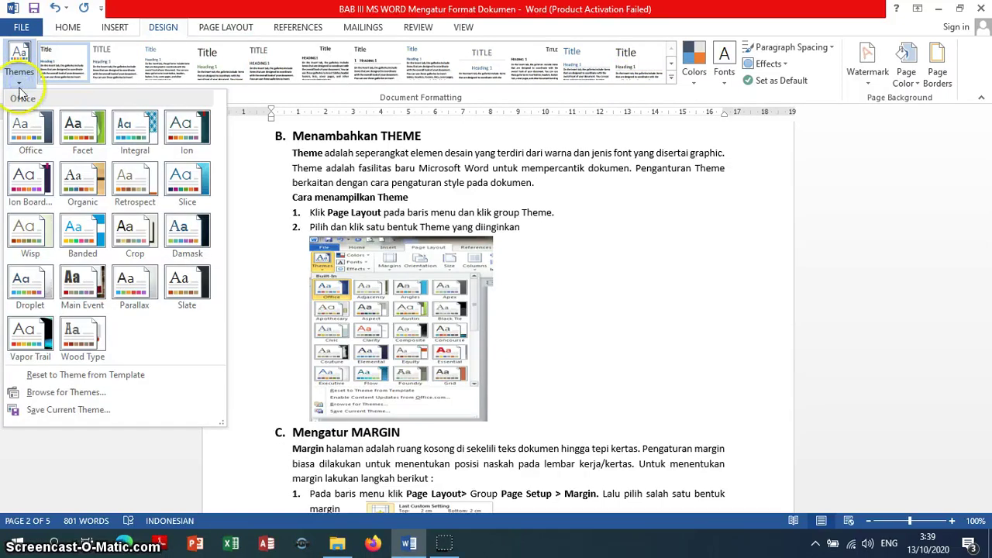
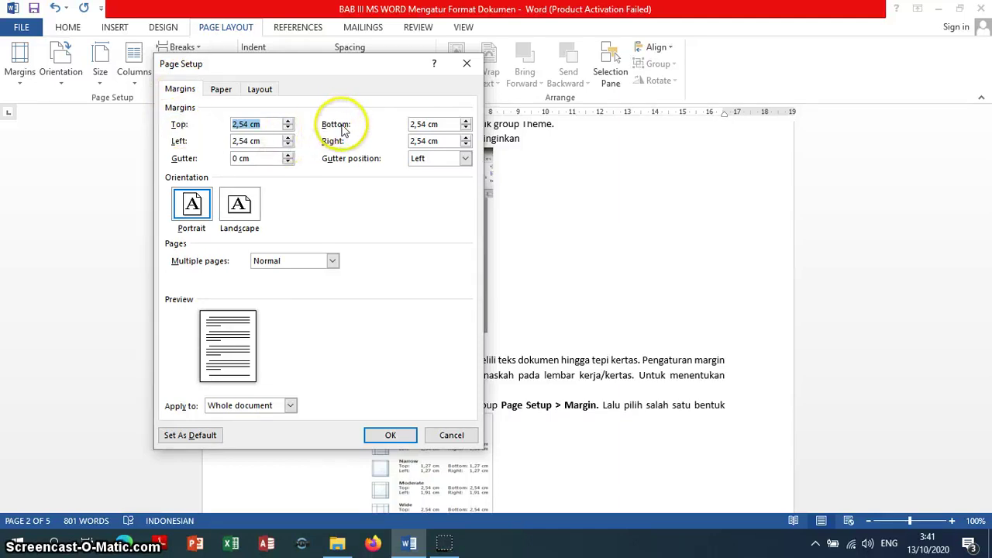
Try a 1,5 cm gutter in the page setup margin settings.
drag(310, 66, 310, 83)
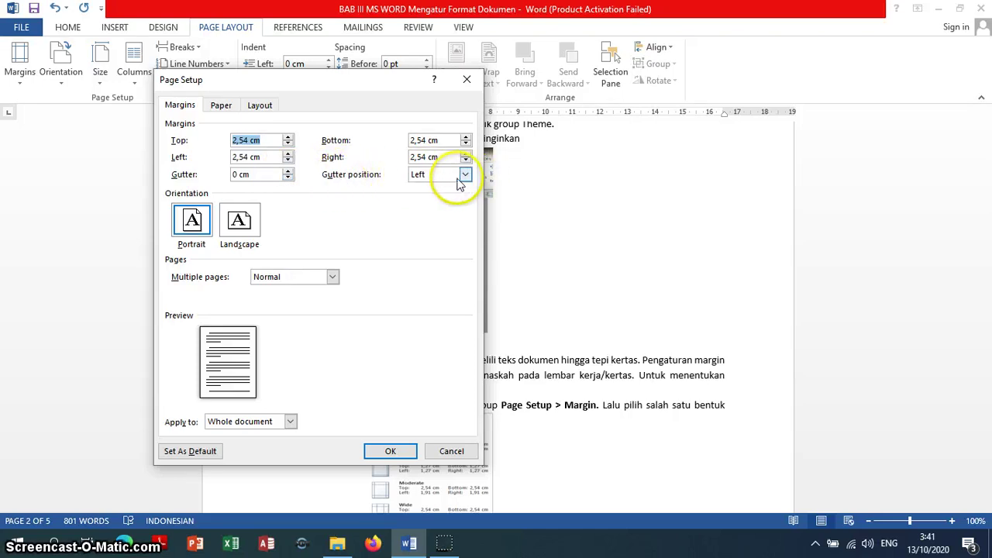
click(288, 171)
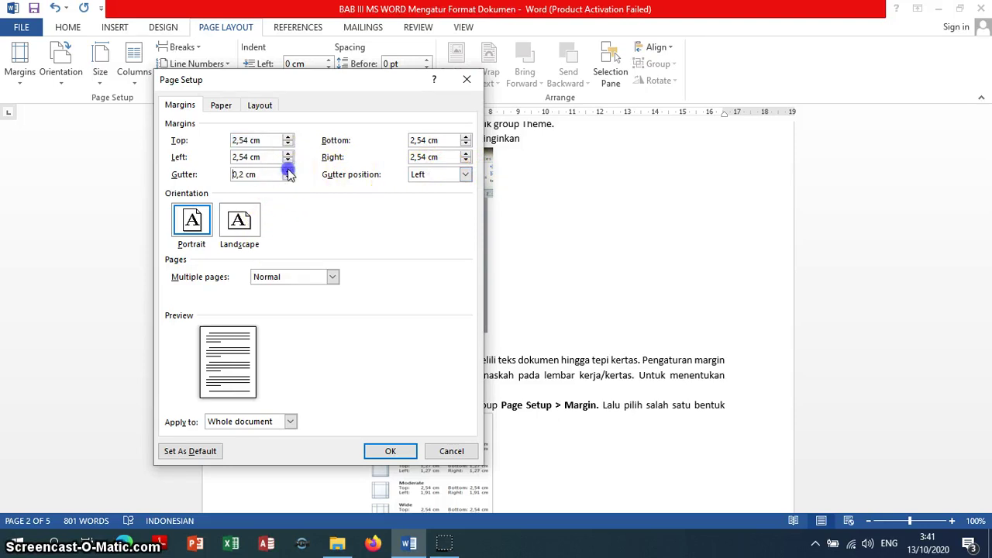
click(288, 170)
click(287, 171)
click(287, 170)
click(288, 170)
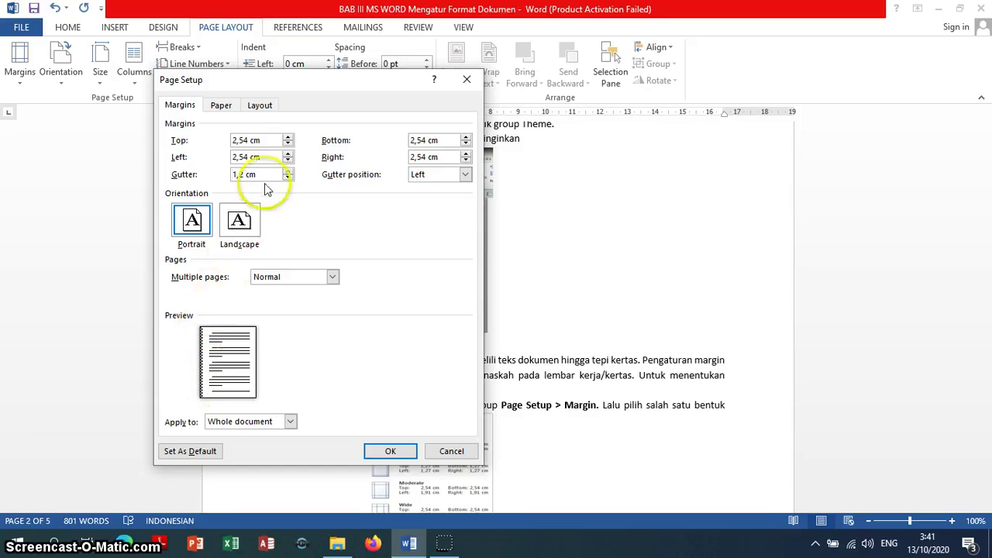
click(288, 176)
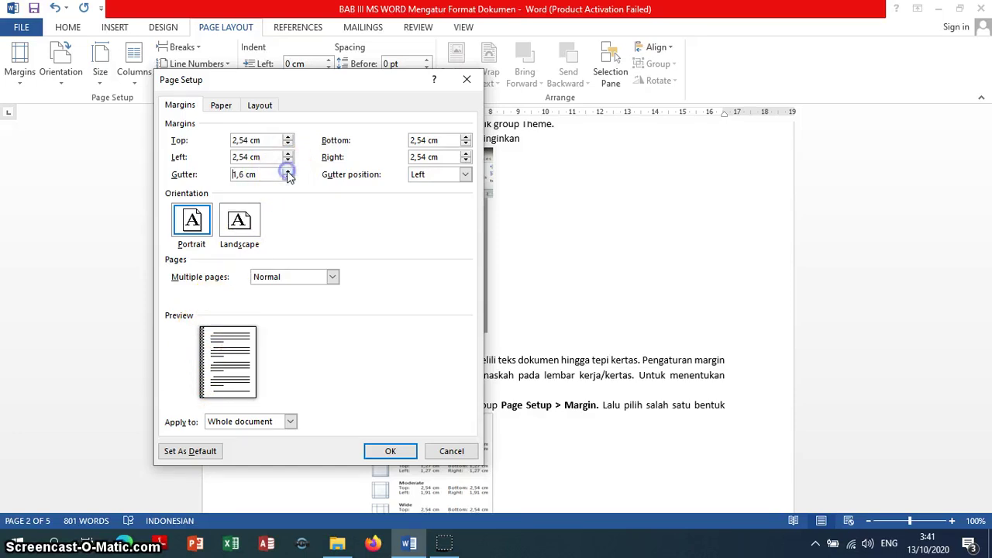
click(287, 177)
Try the Top gutter position and restore Left, and try the Landscape orientation and restore Portrait.
click(465, 176)
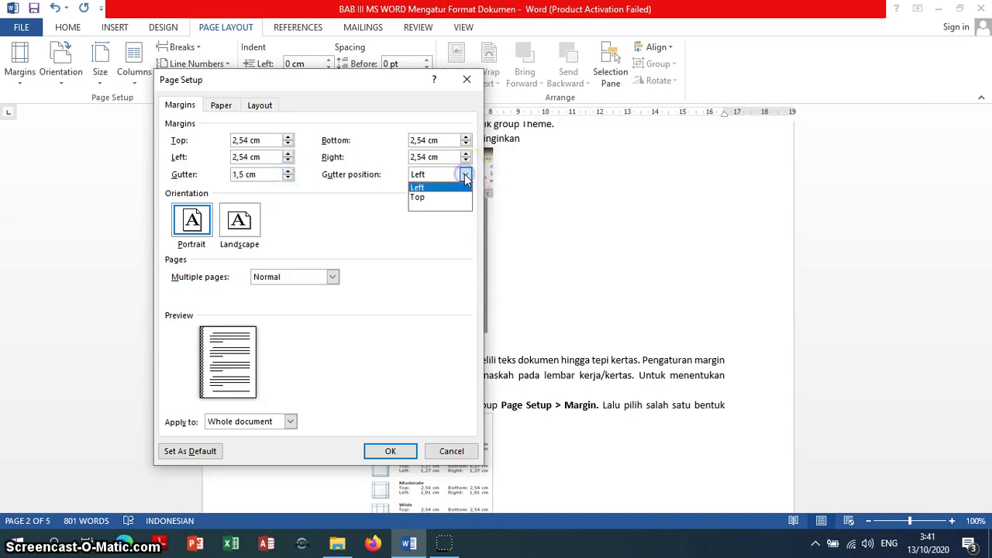
click(439, 204)
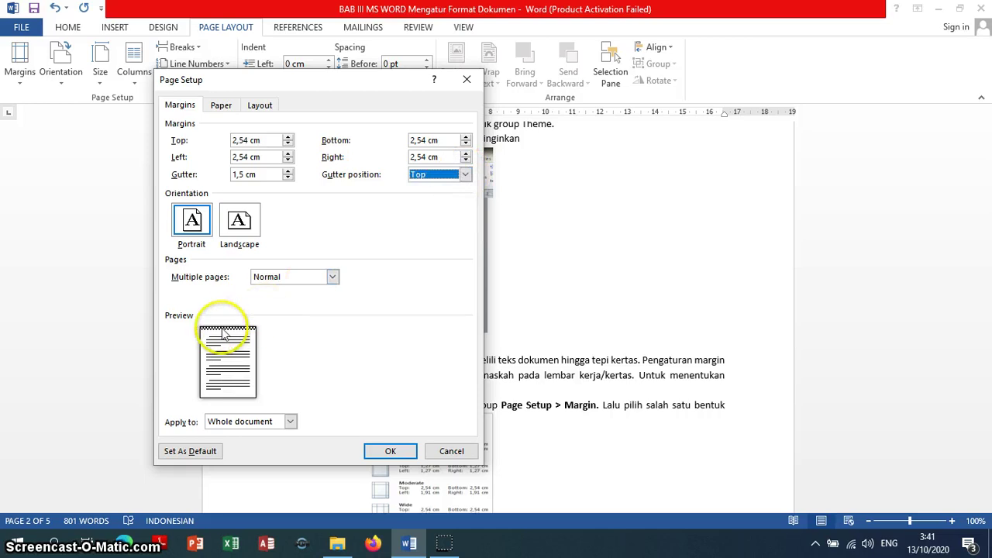
click(465, 175)
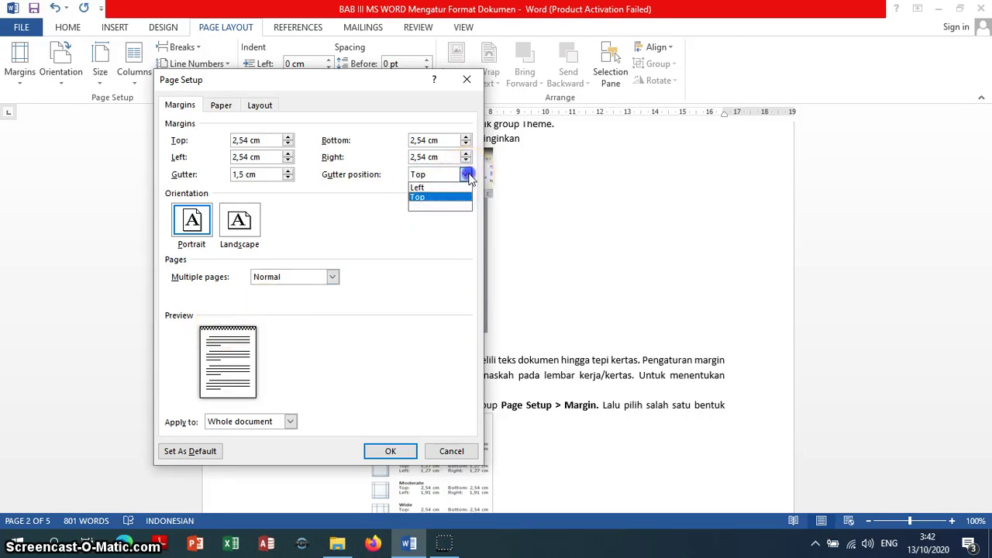
click(450, 186)
click(336, 214)
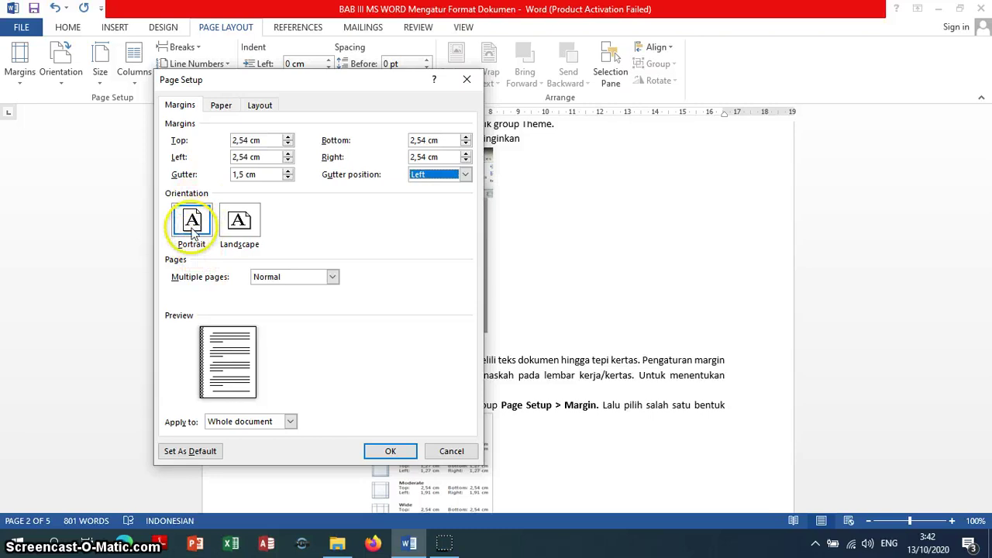
click(241, 223)
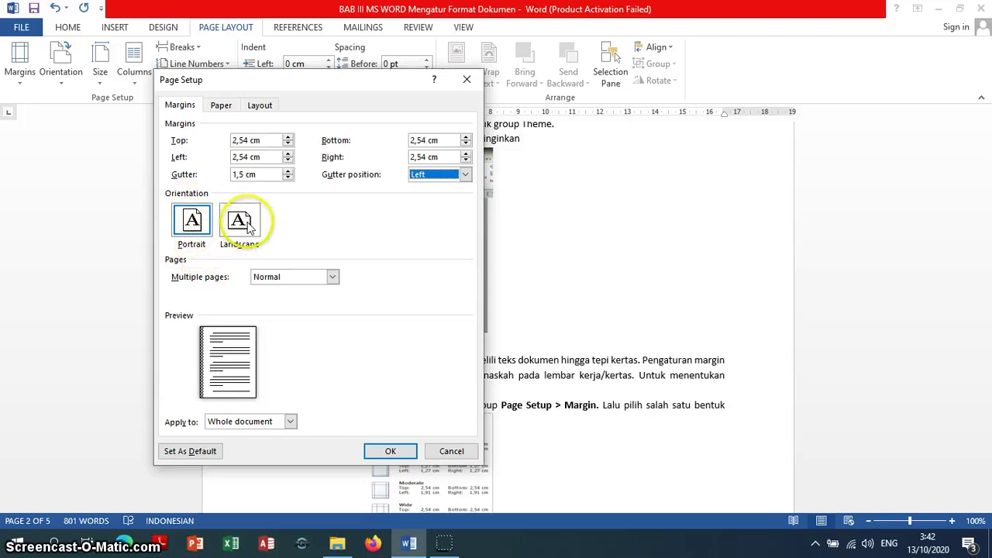
click(193, 222)
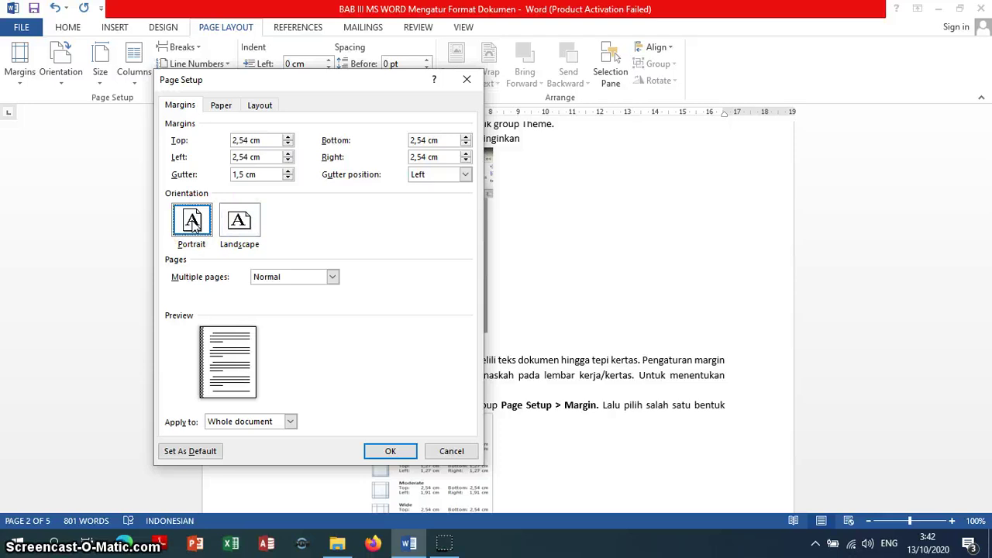
Try the A4 and Legal paper sizes in the page setup and return to Letter.
click(221, 109)
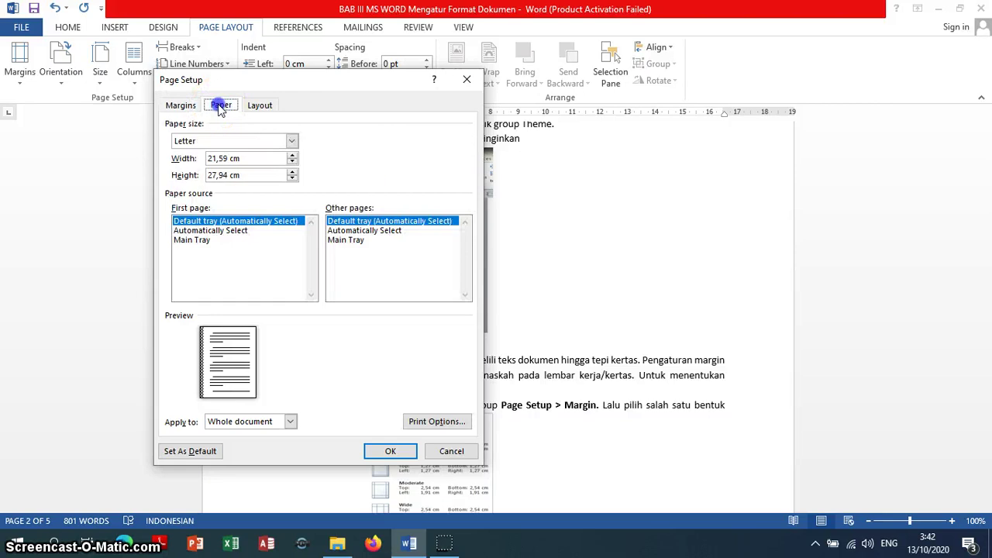
click(291, 141)
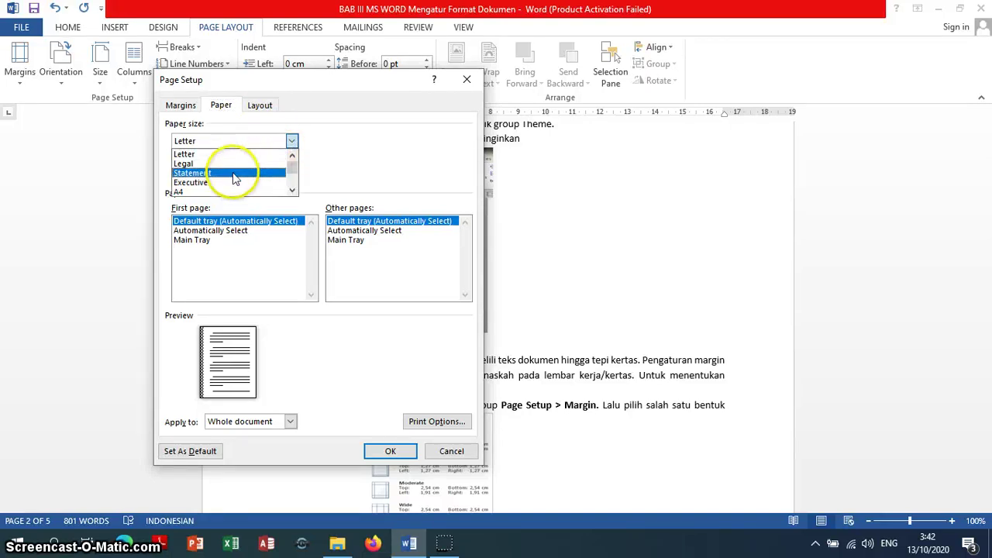
click(219, 192)
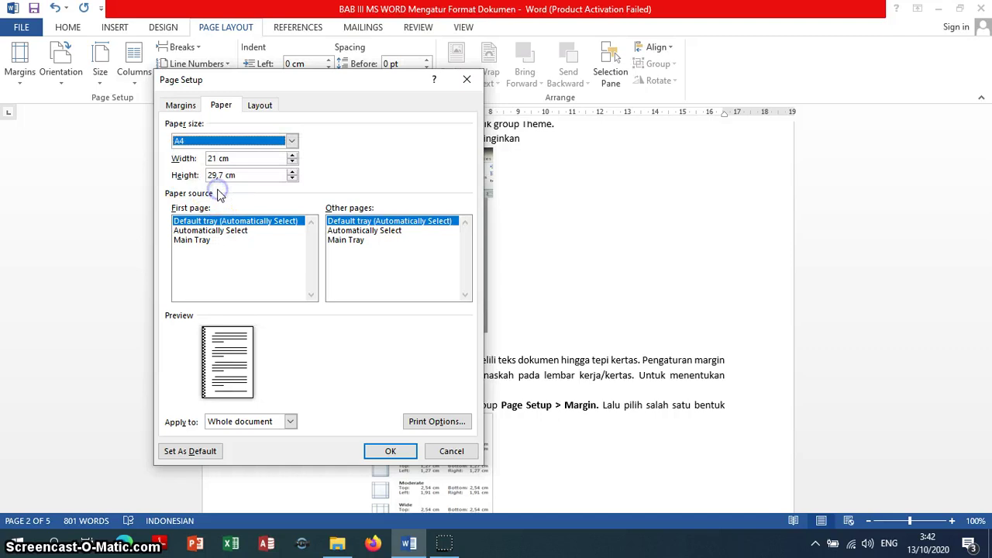
click(291, 140)
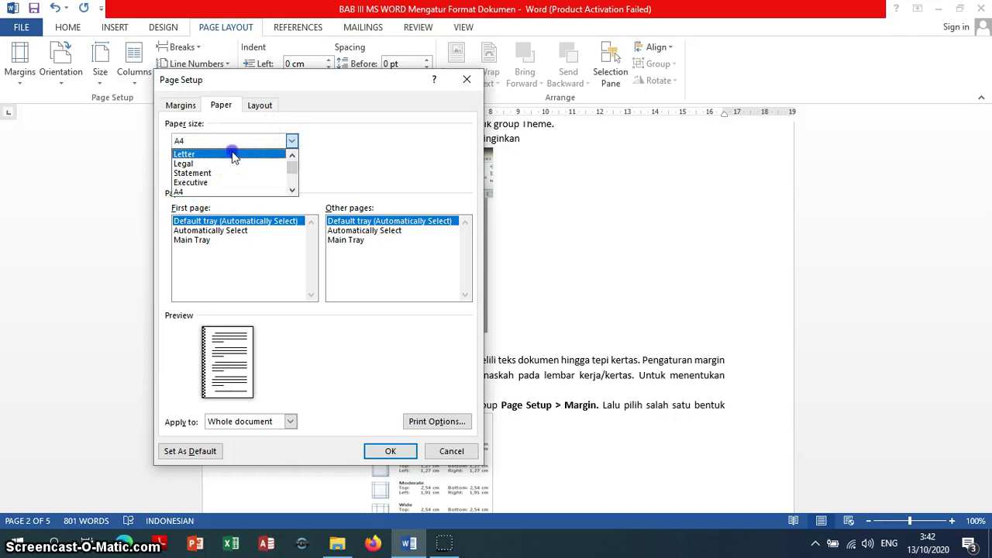
click(233, 154)
click(292, 141)
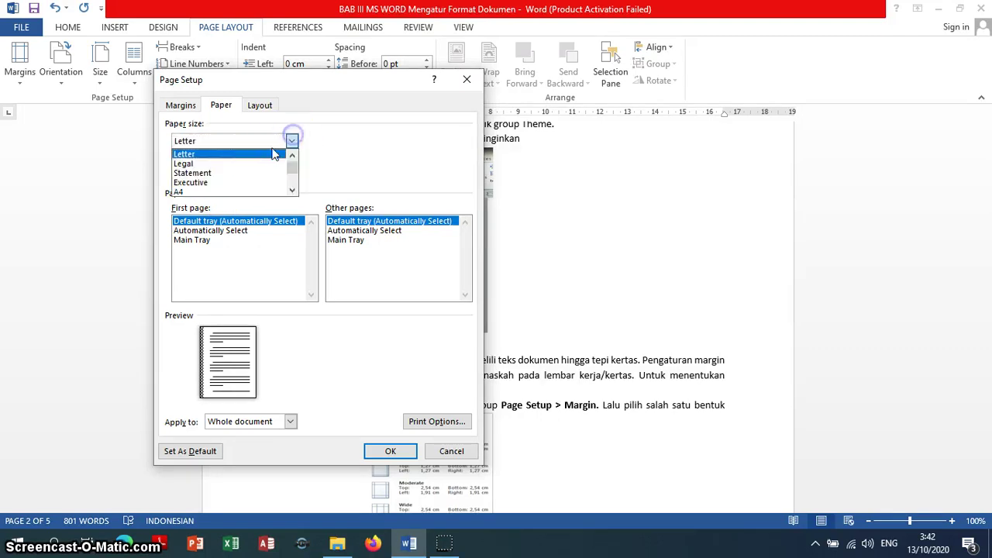
click(245, 159)
click(291, 140)
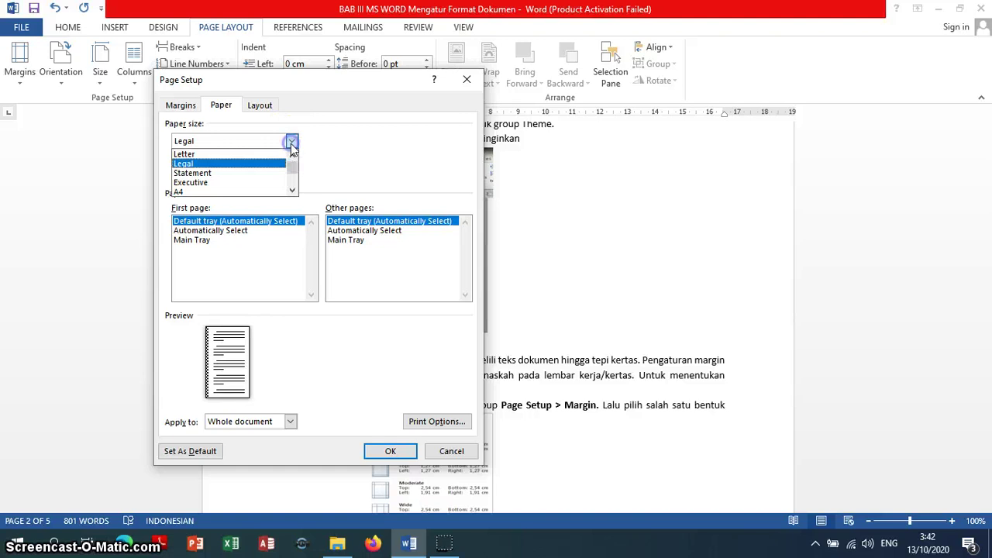
click(207, 155)
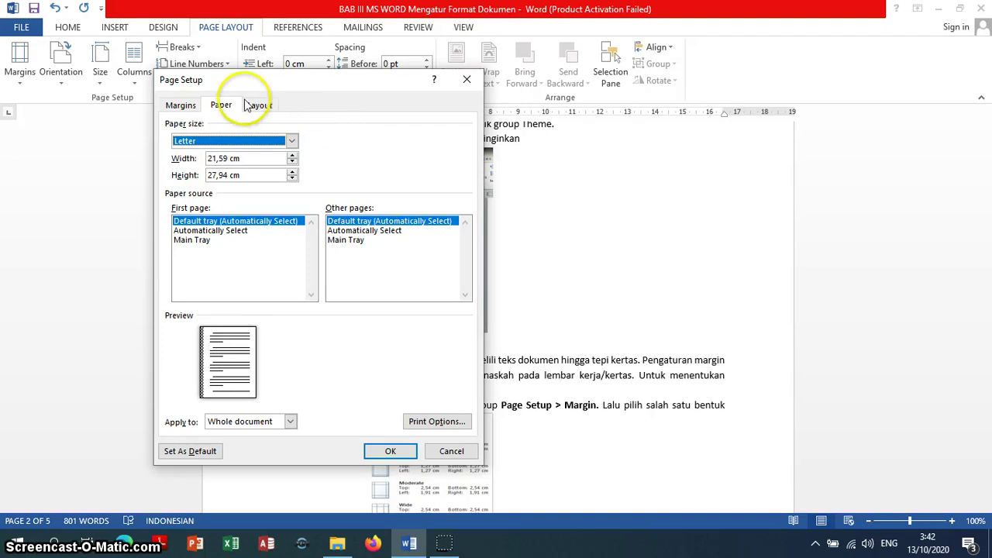
Review the margin and layout settings of the page setup and close it without applying any changes.
click(182, 106)
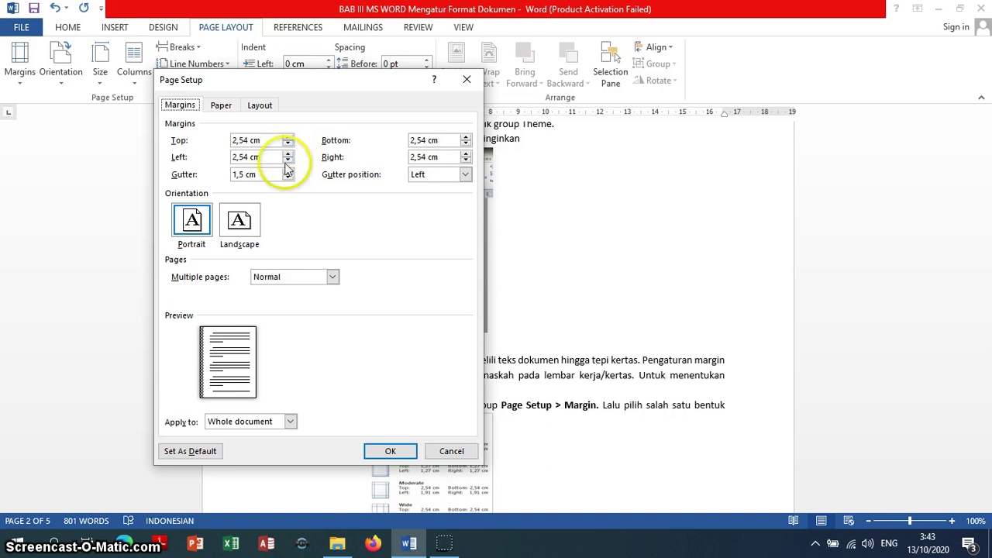
click(259, 106)
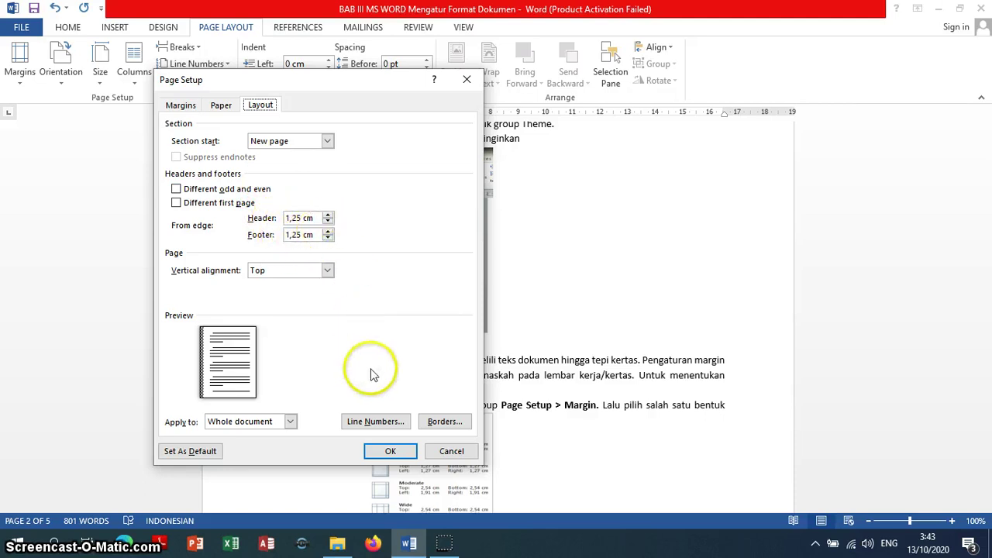
click(189, 108)
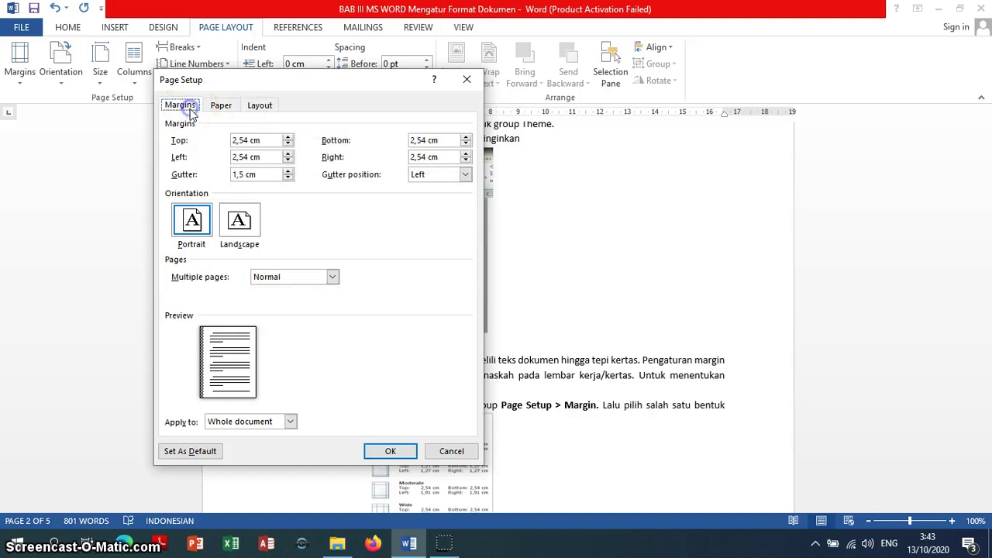
click(450, 453)
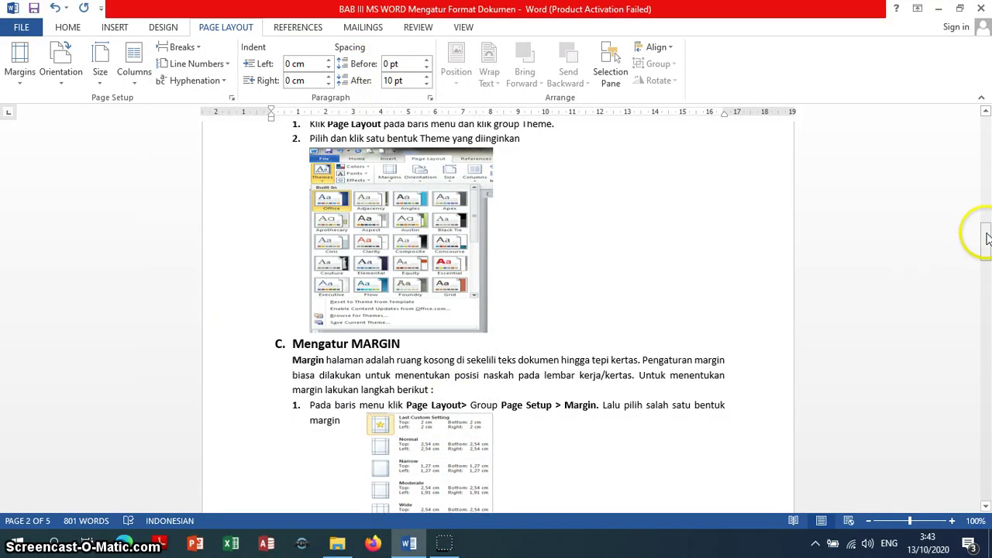
Go to the "Mengatur Format Paragraph" section and display the full paragraph settings clear of the indent and spacing values.
drag(985, 233, 987, 324)
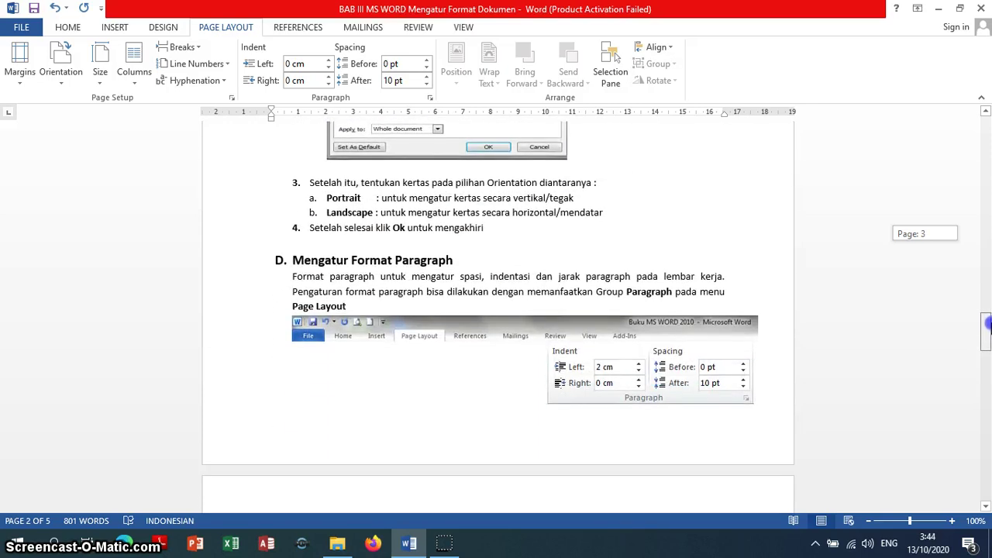
drag(987, 324, 987, 324)
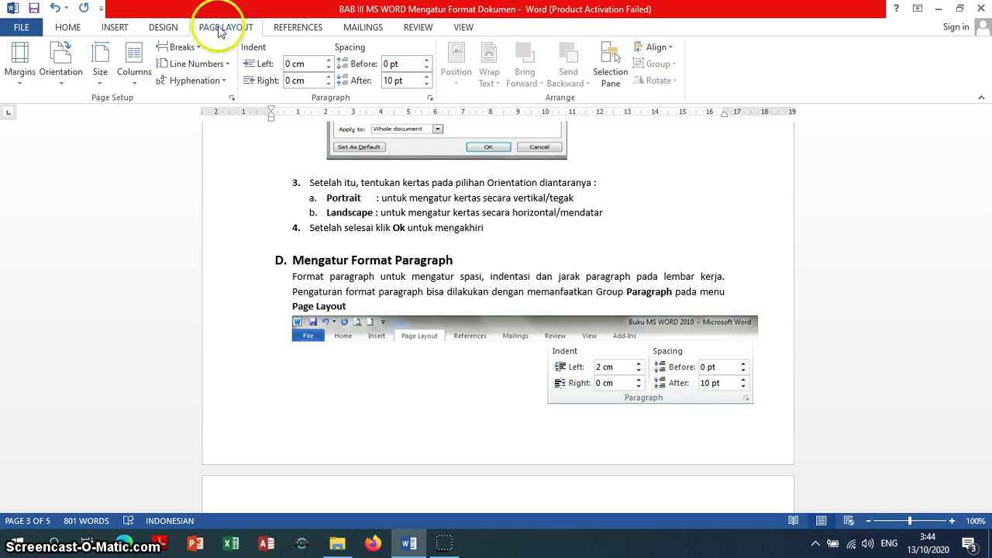
click(431, 100)
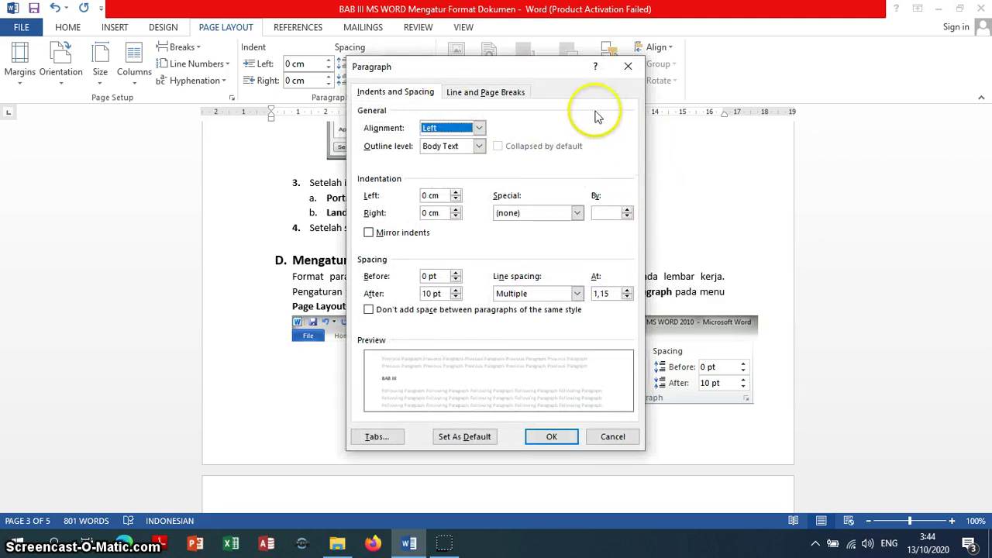
drag(460, 66, 343, 101)
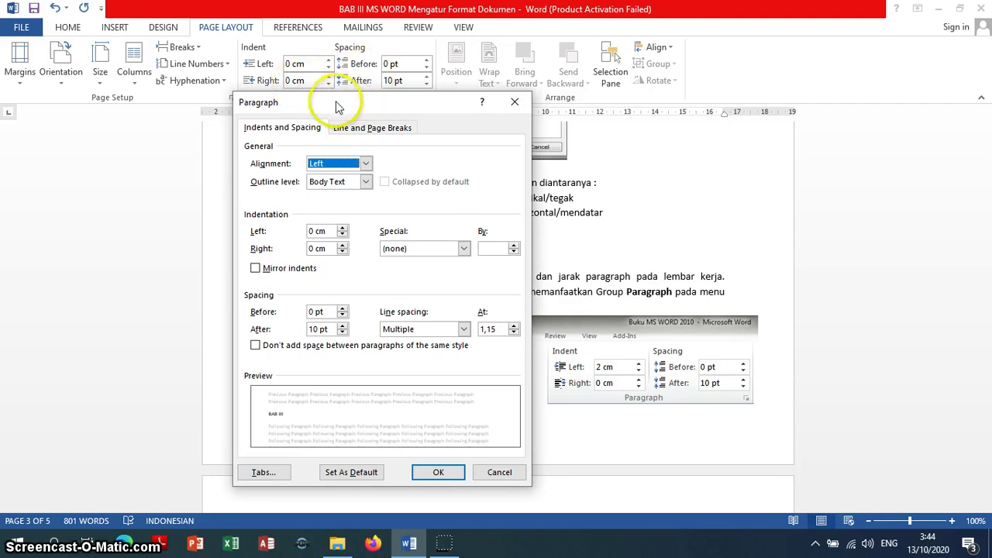
drag(338, 108, 310, 130)
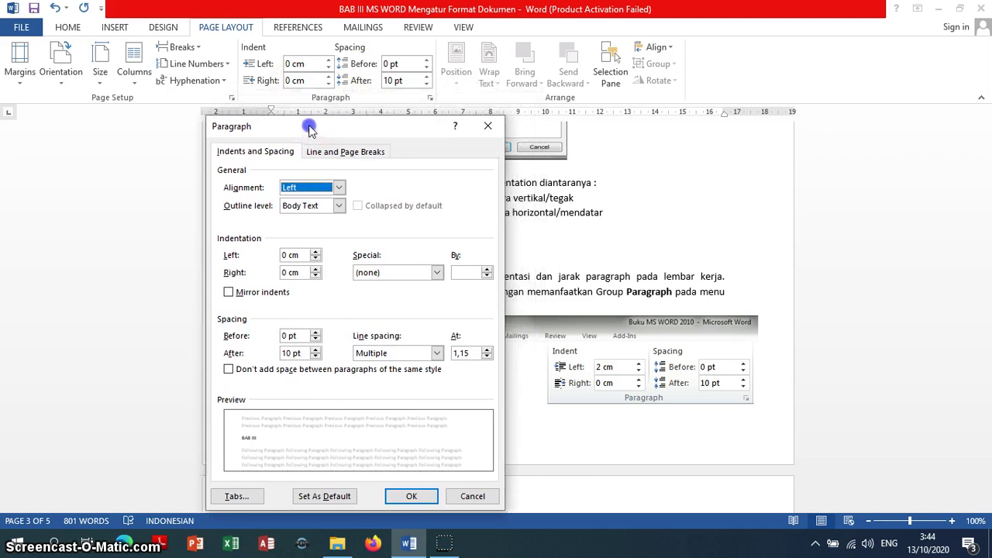
Examine the paragraph alignment and special indentation options, keeping Left alignment and (none) for the special indent.
click(340, 189)
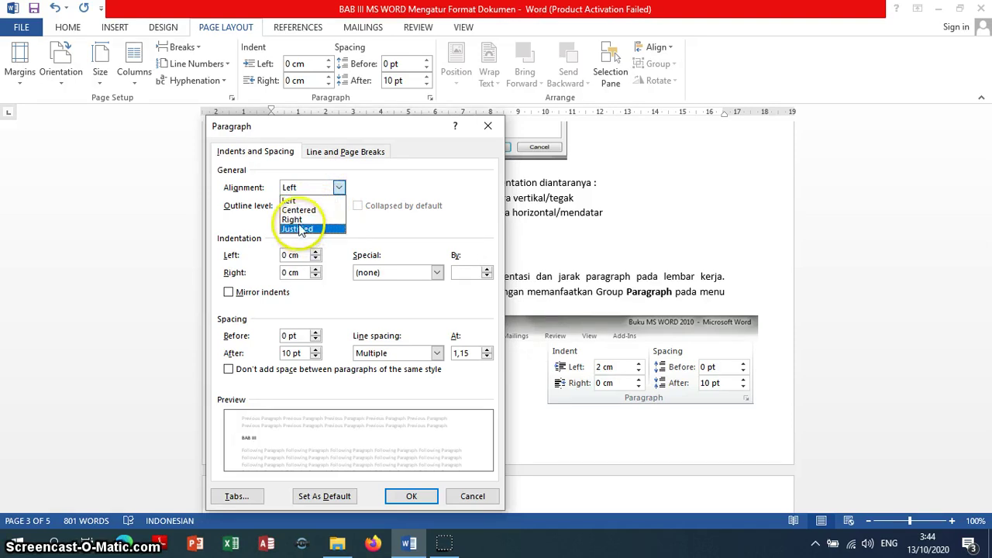
click(400, 189)
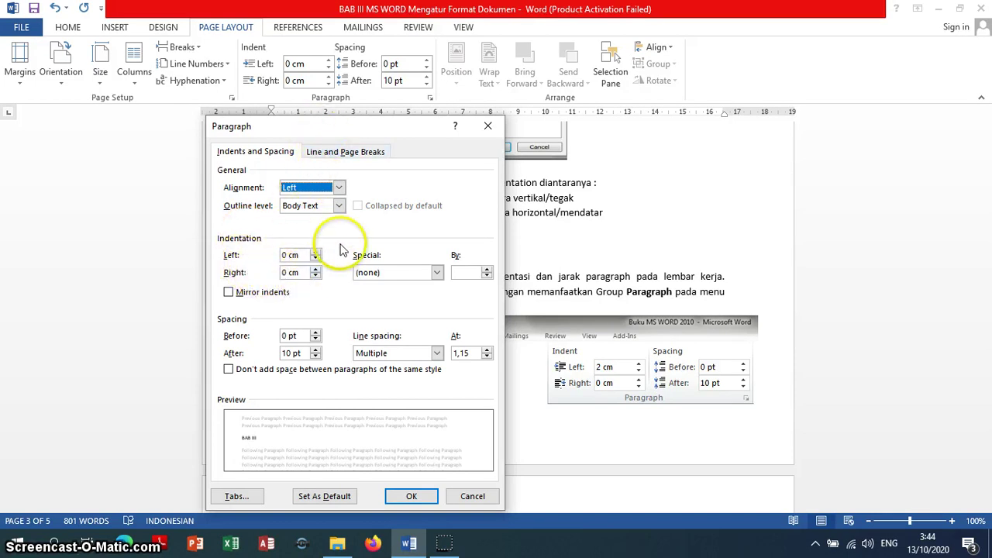
drag(322, 134, 361, 180)
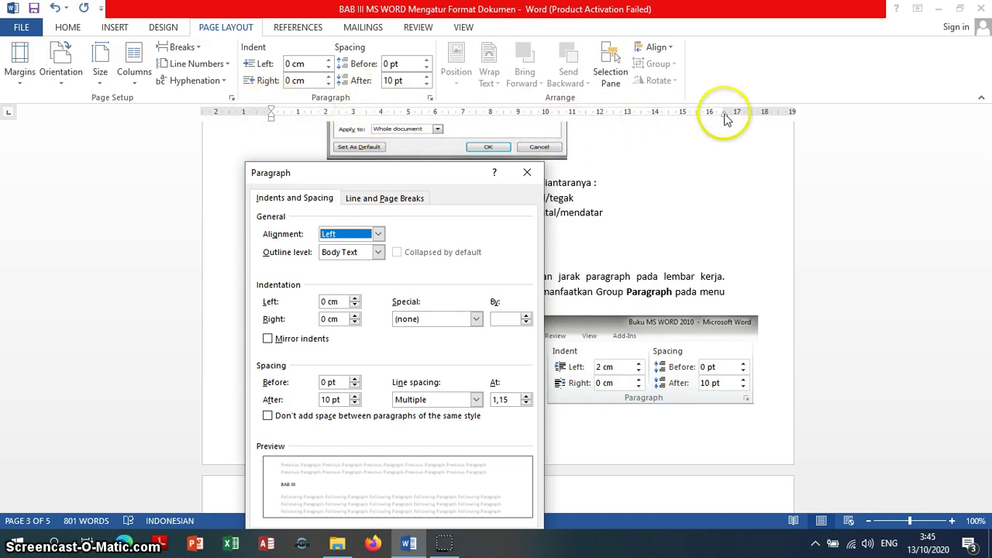
click(271, 116)
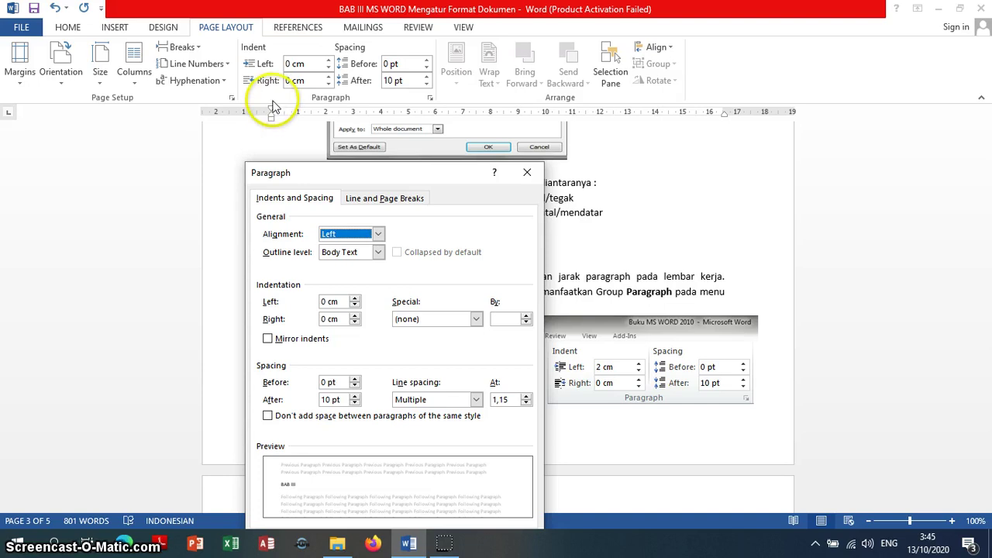
click(476, 320)
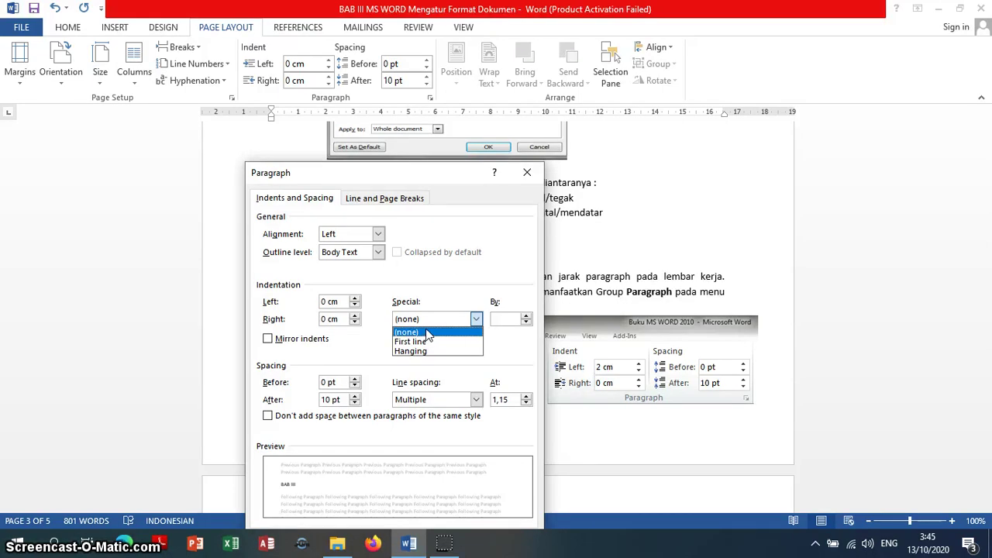
drag(426, 333, 428, 349)
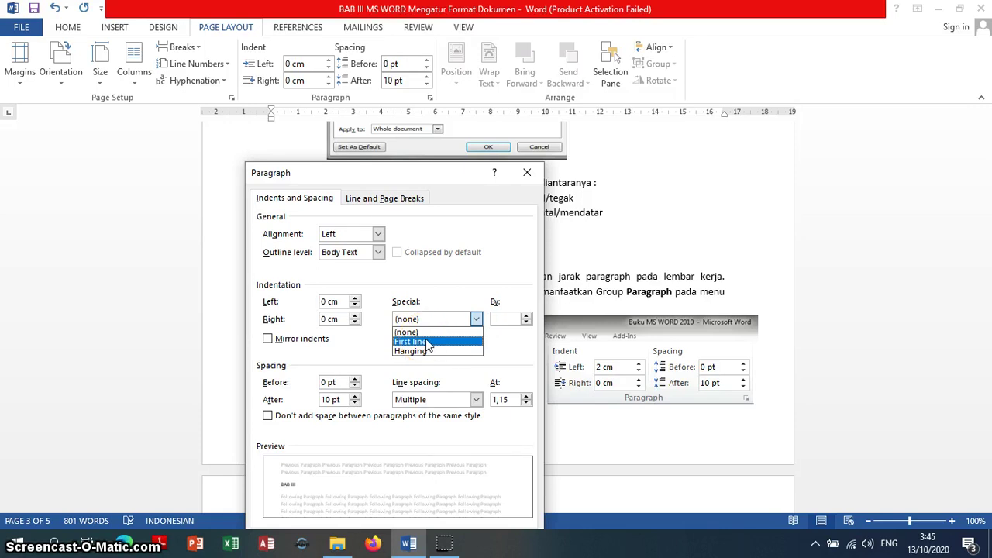
drag(425, 353, 382, 385)
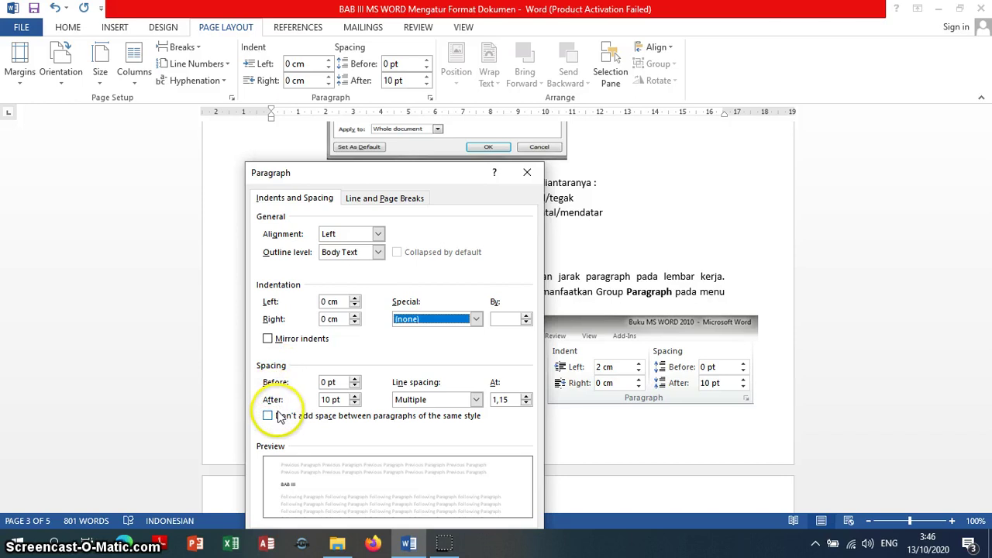
Try 0 pt spacing after the paragraph and Multiple line spacing at 1,25, and discard the changes.
click(356, 404)
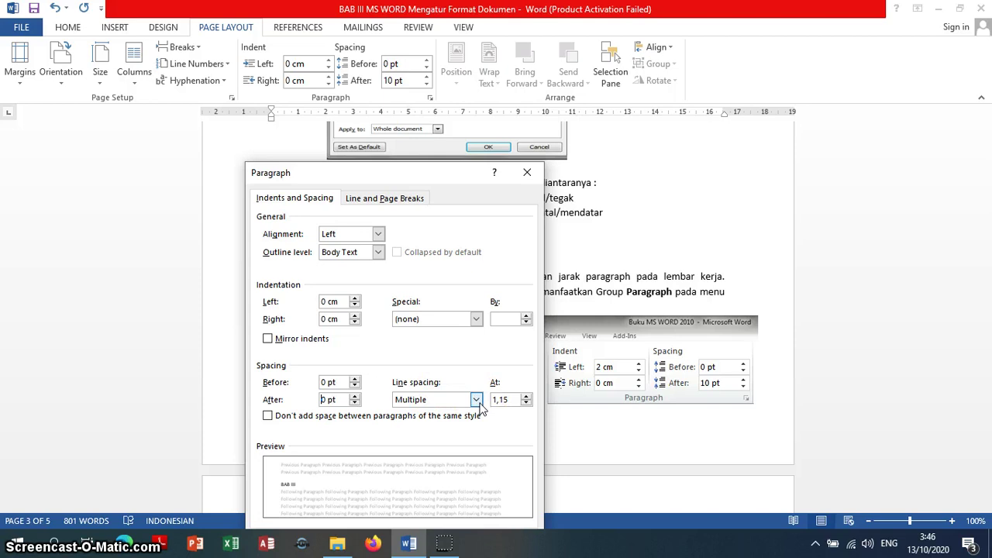
click(526, 397)
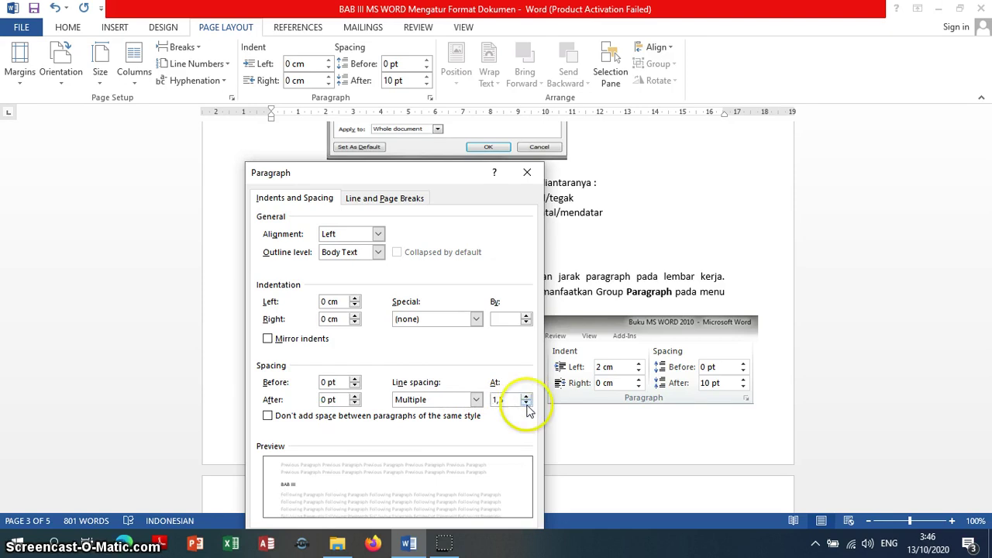
click(516, 400)
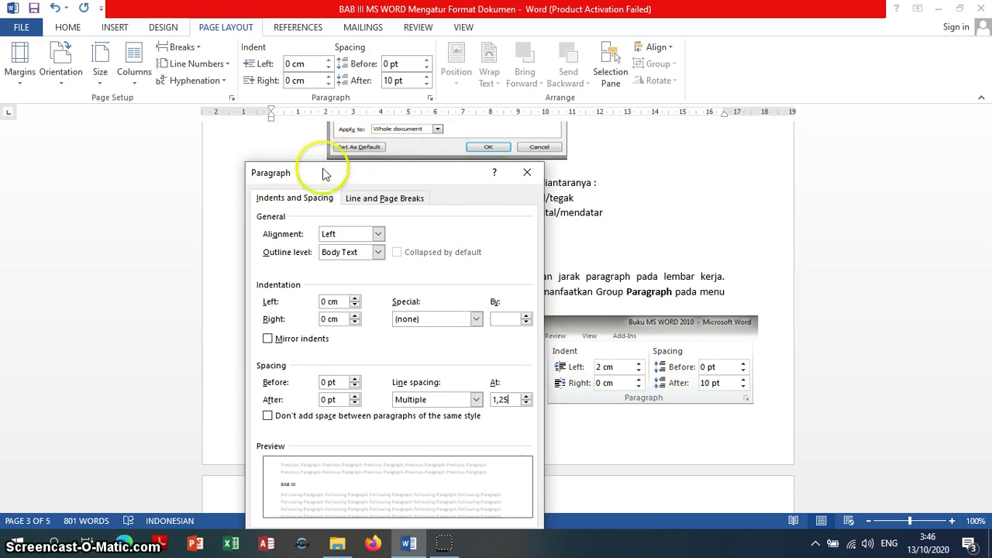
drag(306, 176, 308, 102)
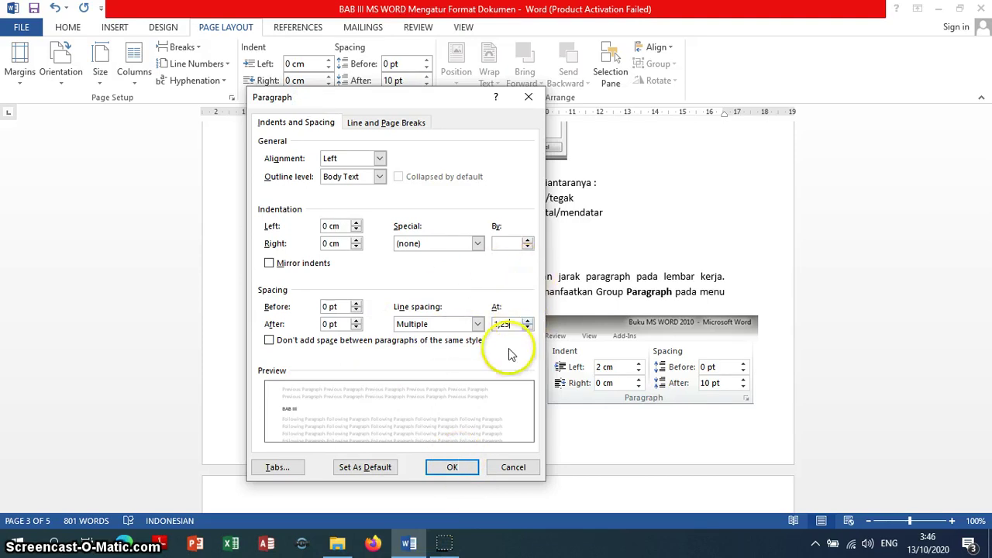
click(508, 468)
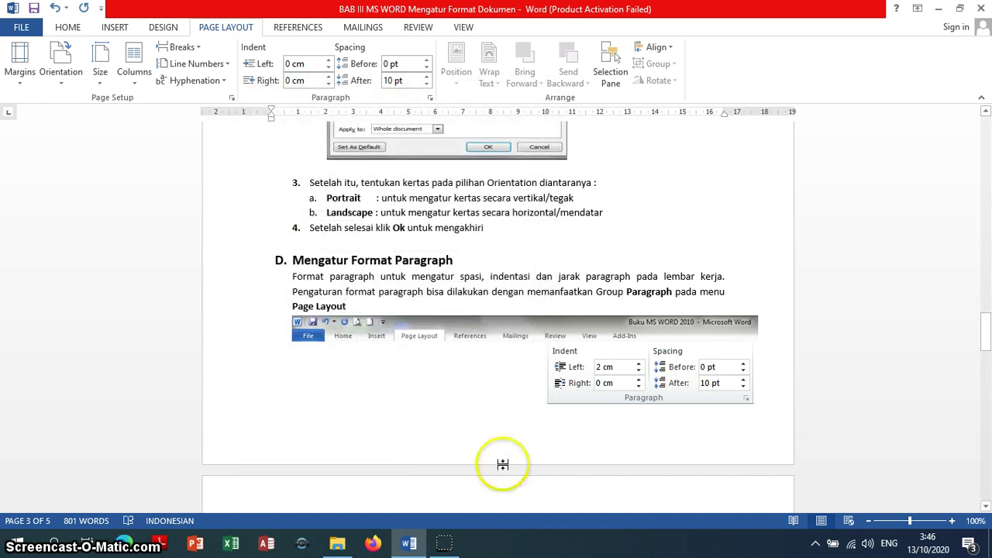
Apply the Title style to the heading "PENERAPAN PANCASILA PADA KASUS KORUPSI" in Latihan Soal 3 and reduce its font size to 24.
drag(985, 328, 986, 481)
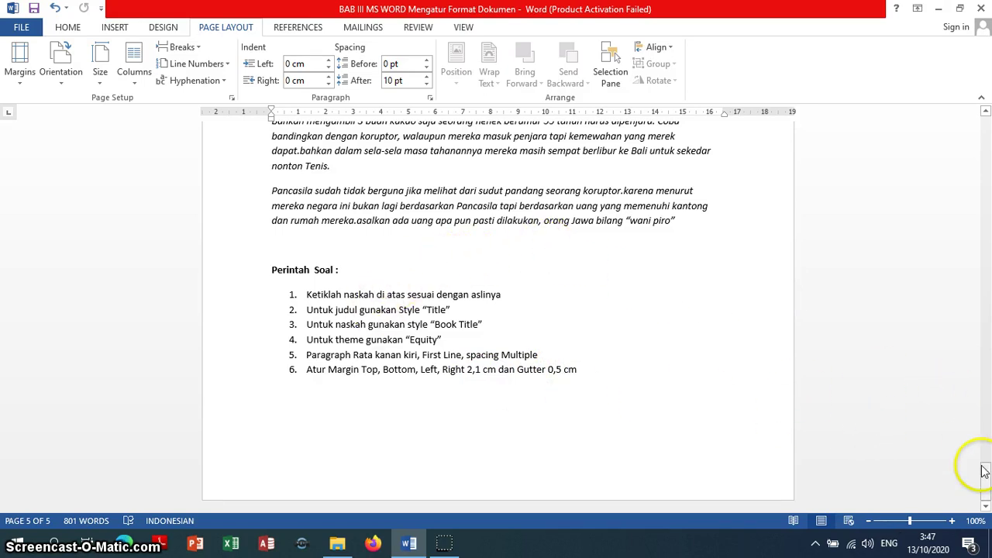
drag(986, 479, 984, 446)
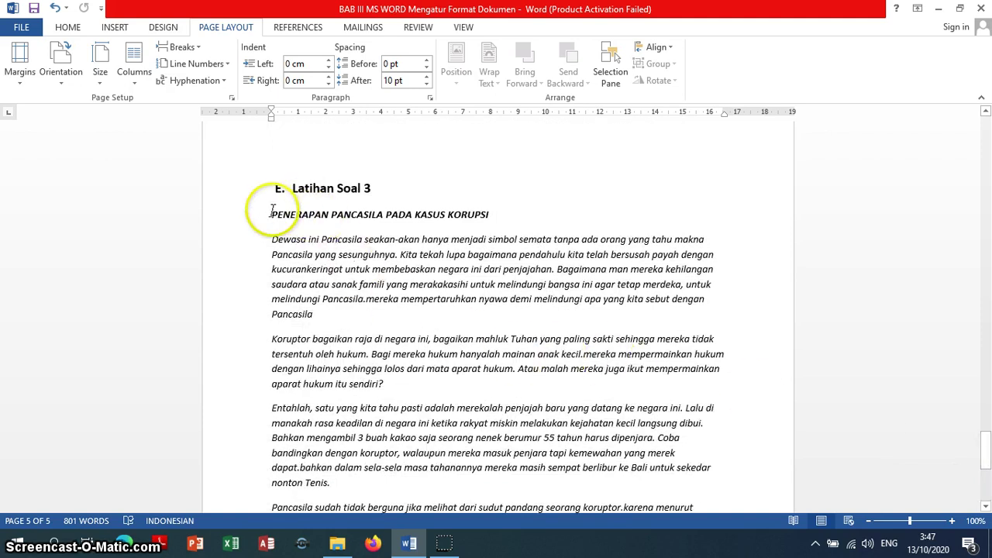
drag(272, 213, 493, 213)
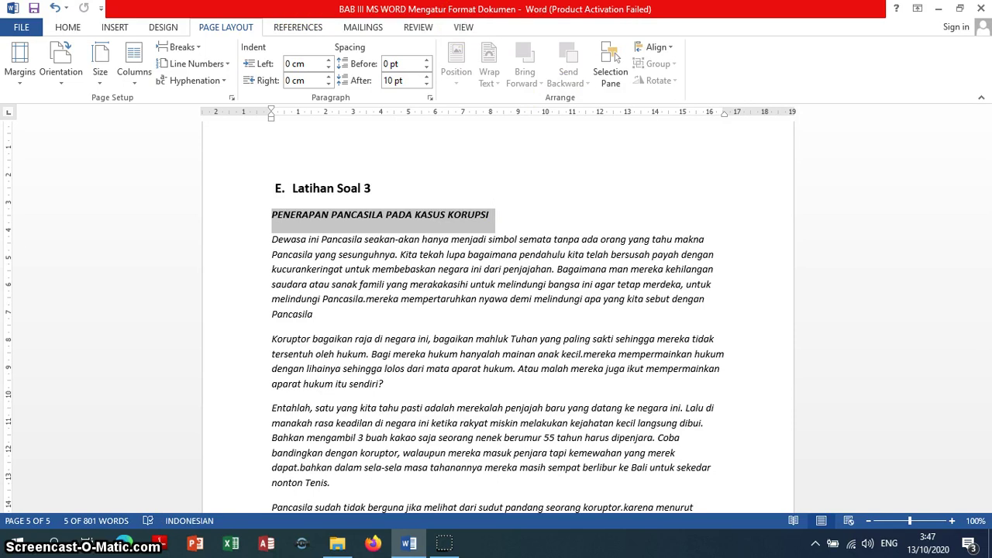
click(67, 26)
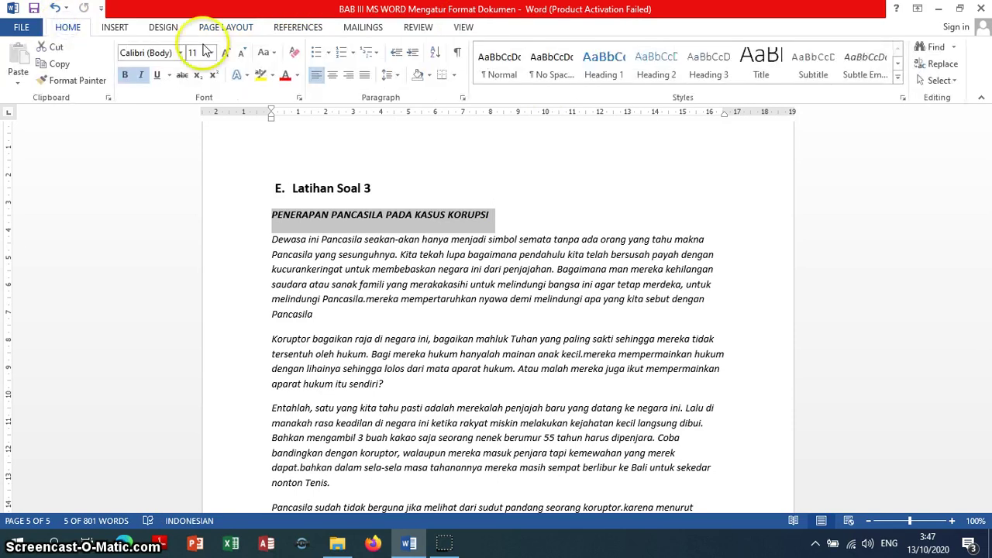
click(760, 56)
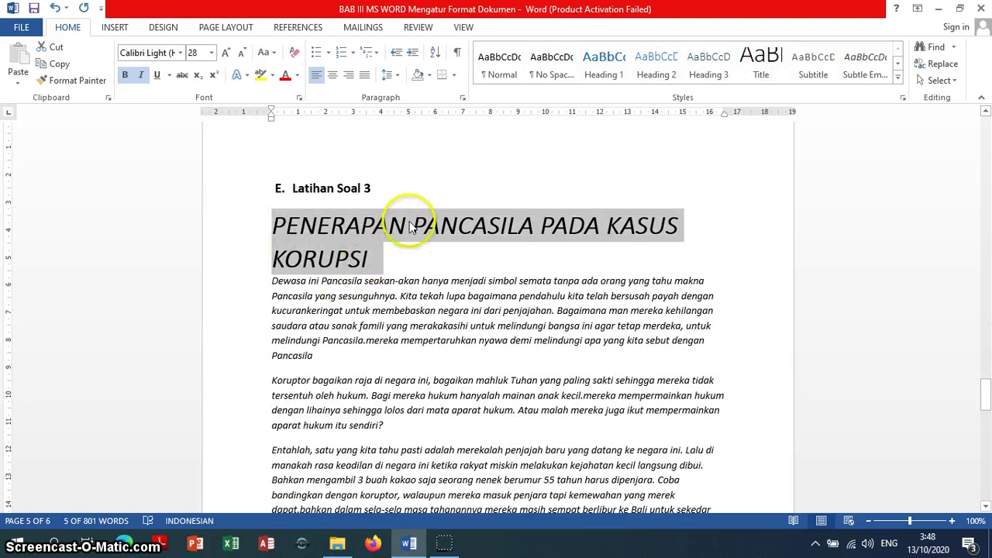
click(245, 58)
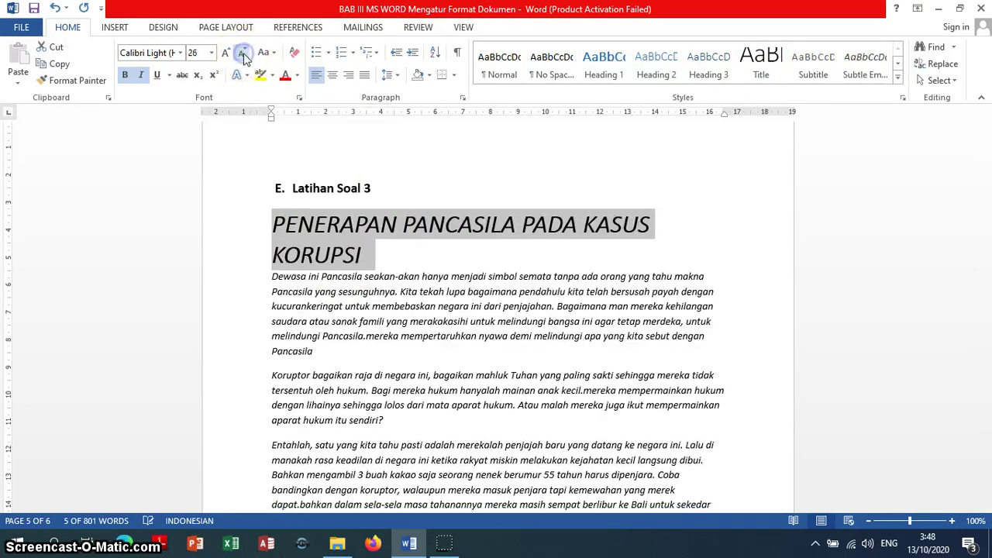
click(245, 59)
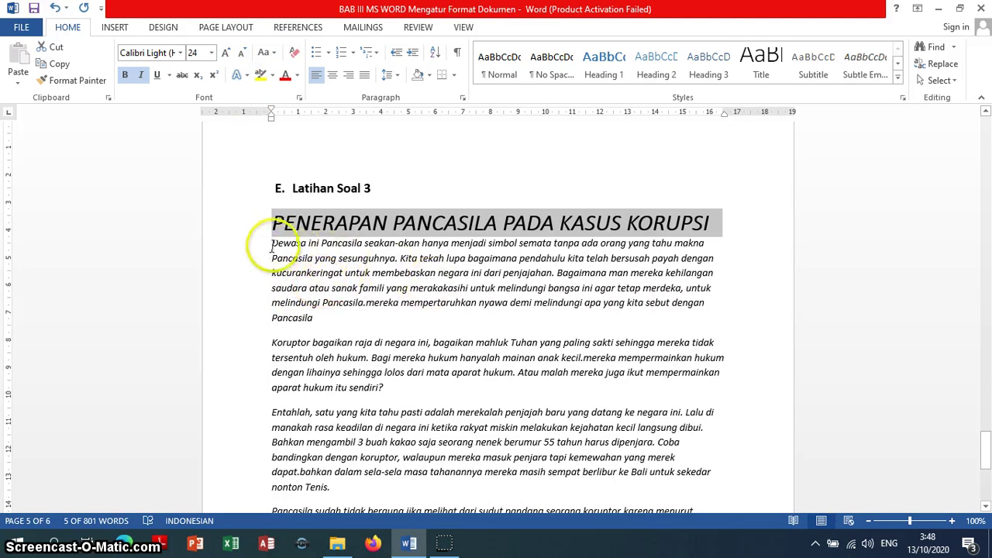
Apply the Book Title style to all body paragraphs of the Latihan Soal 3 text below its title.
drag(271, 242, 694, 321)
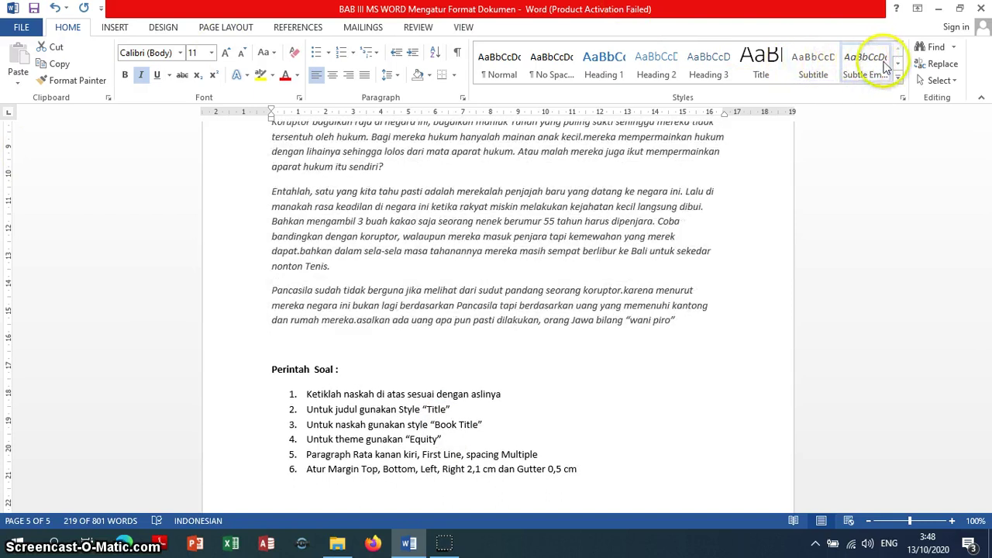
click(898, 62)
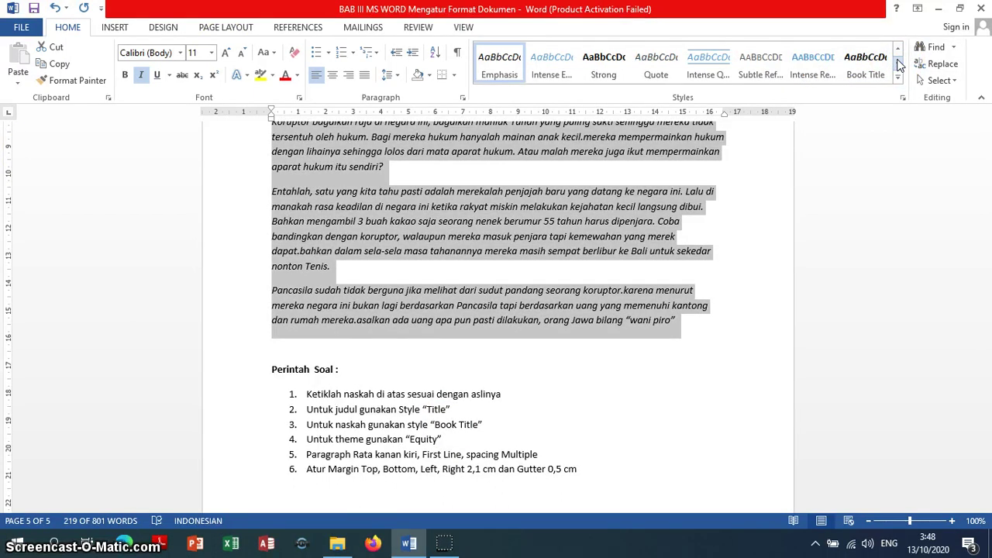
click(866, 67)
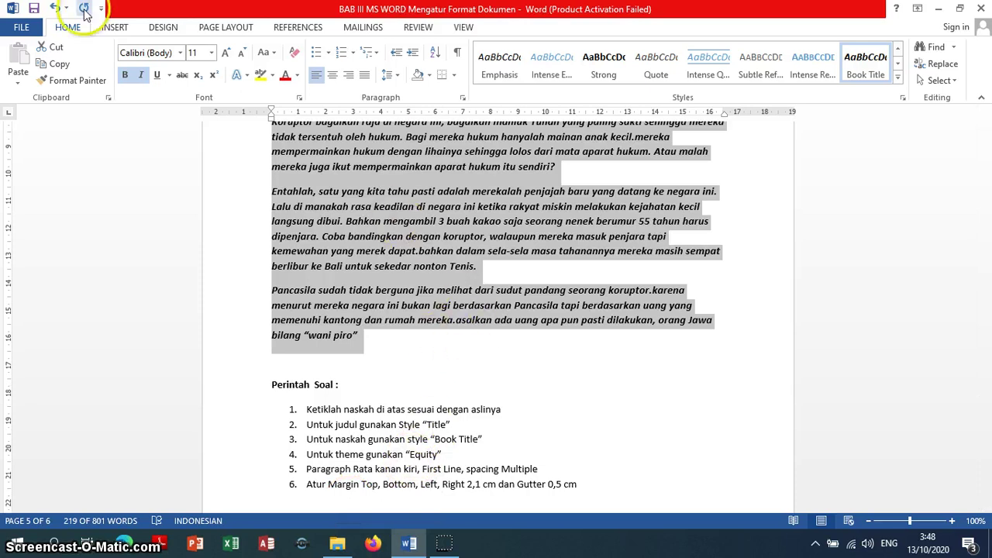
Apply the Organic theme to the document.
click(163, 27)
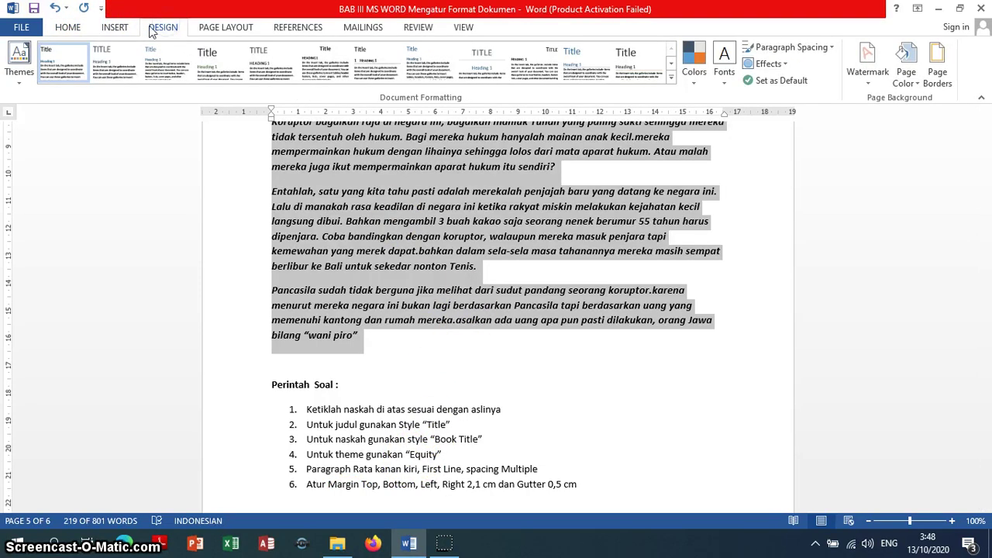
click(26, 78)
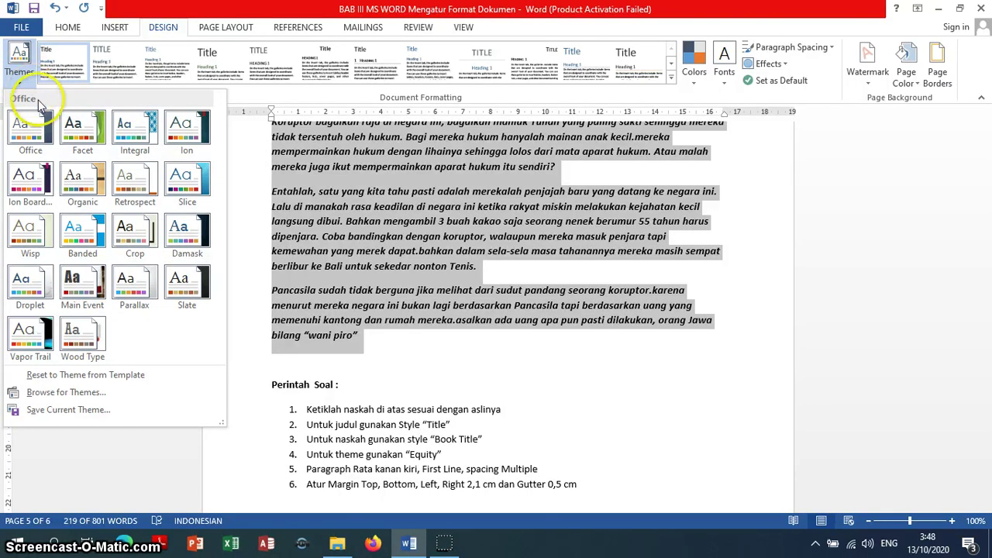
click(30, 155)
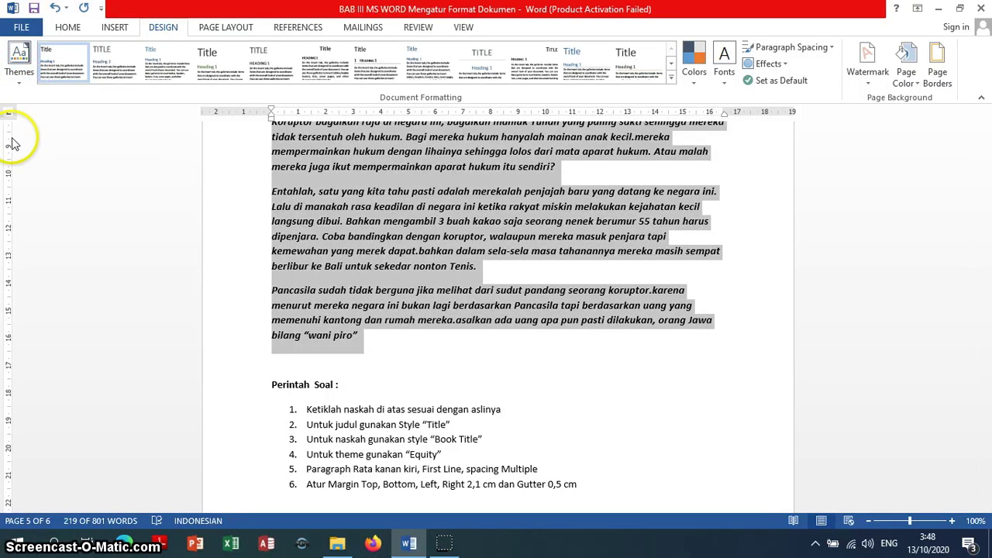
click(23, 81)
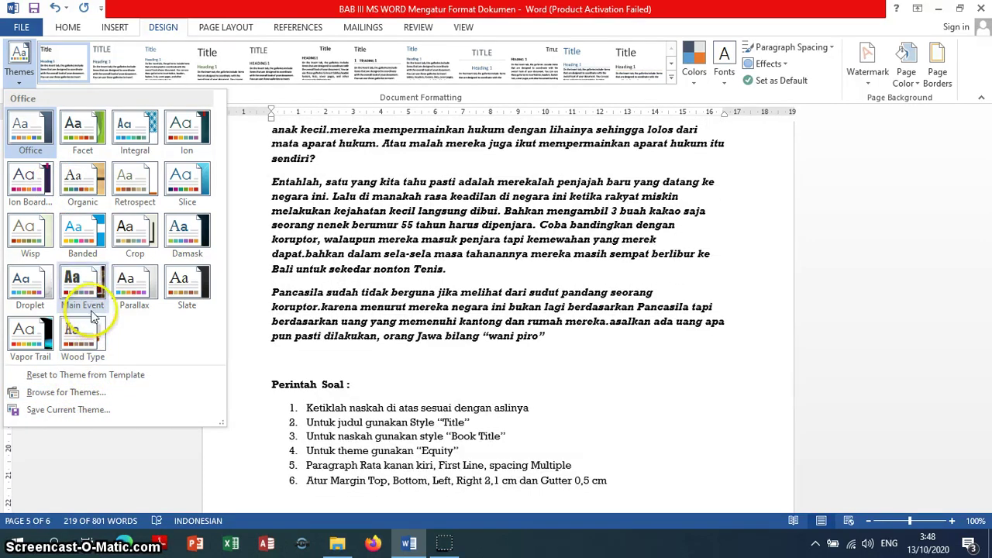
click(77, 189)
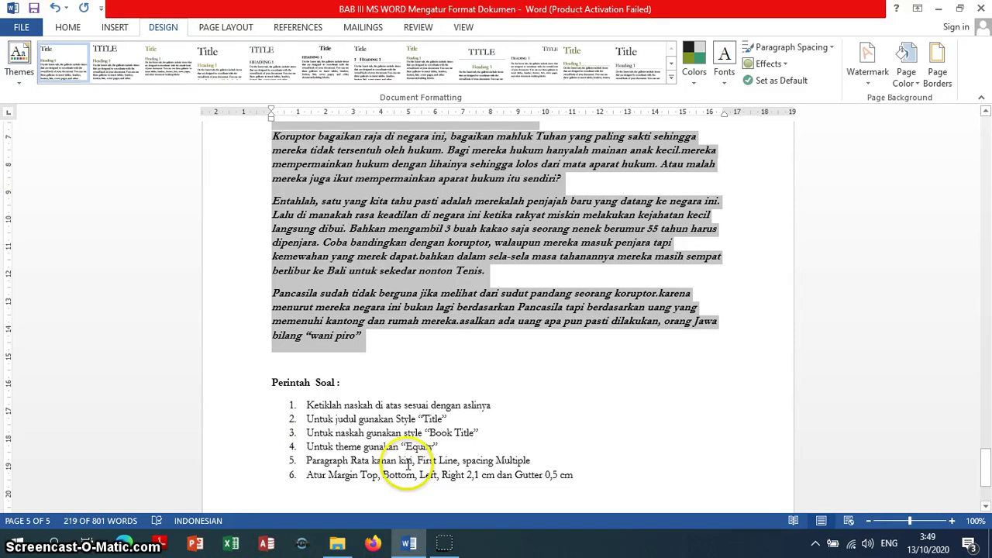
Set the alignment of the selected Latihan Soal 3 body paragraphs to Justified in the full paragraph settings.
click(221, 28)
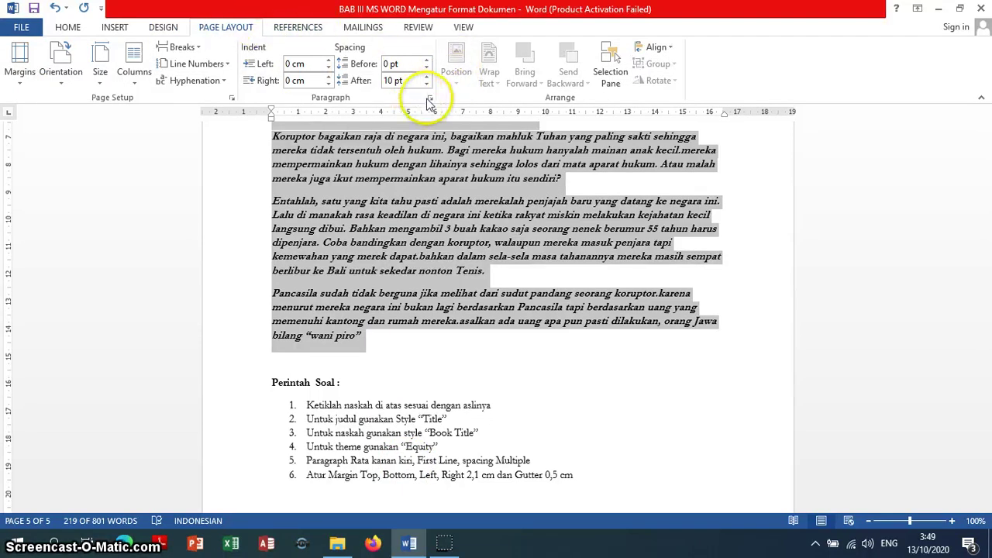
click(430, 99)
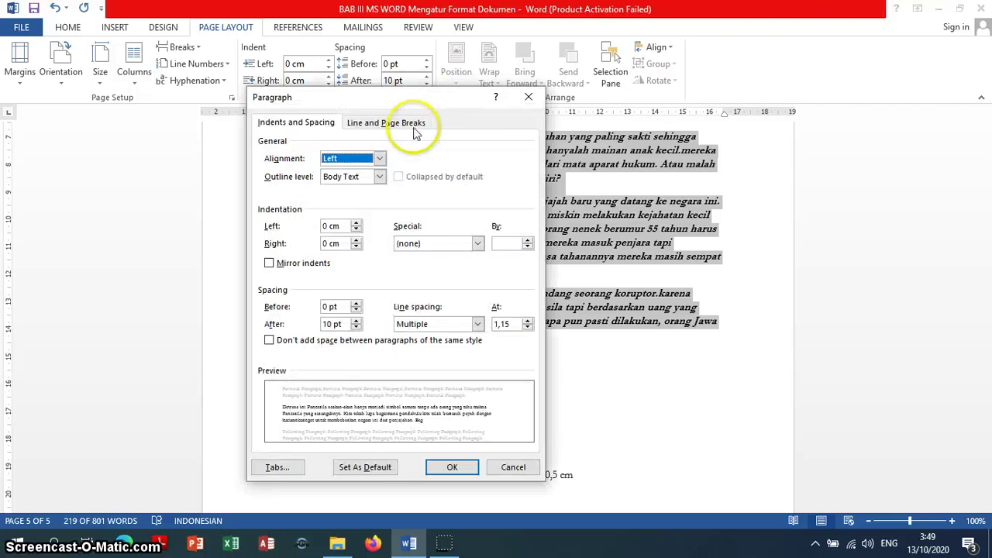
click(380, 158)
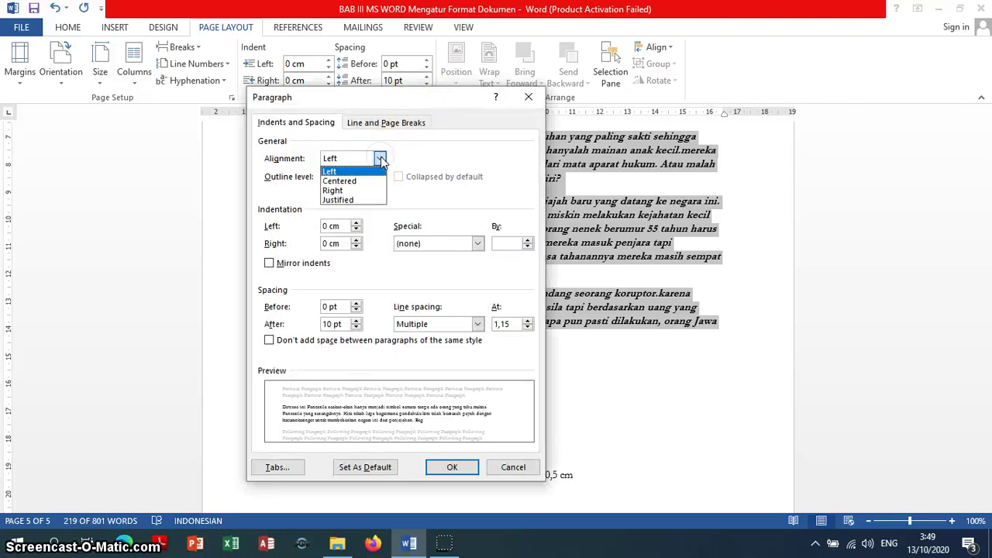
click(355, 200)
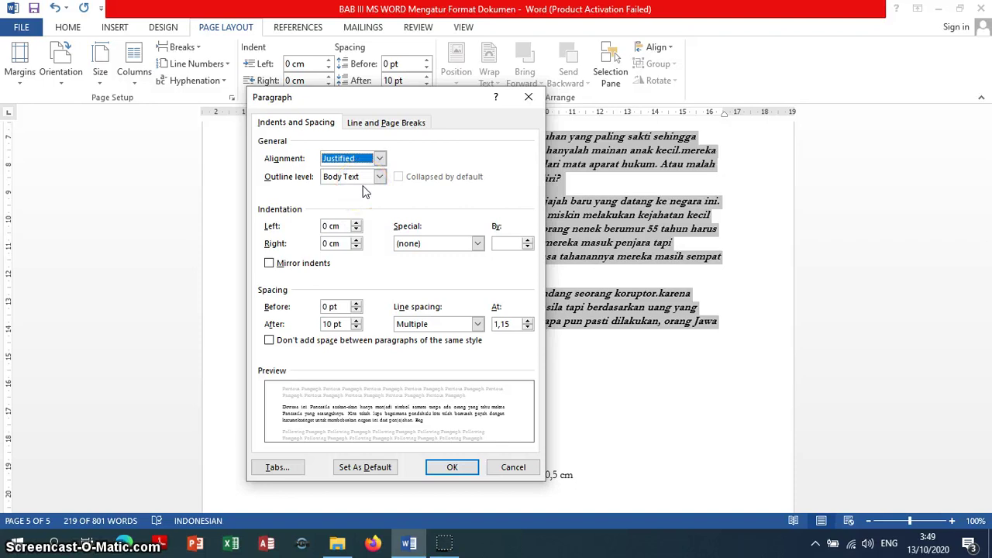
Give the selected paragraphs a First line indent of 1,27 cm and Multiple line spacing at 3, and apply the paragraph settings.
drag(369, 105, 686, 140)
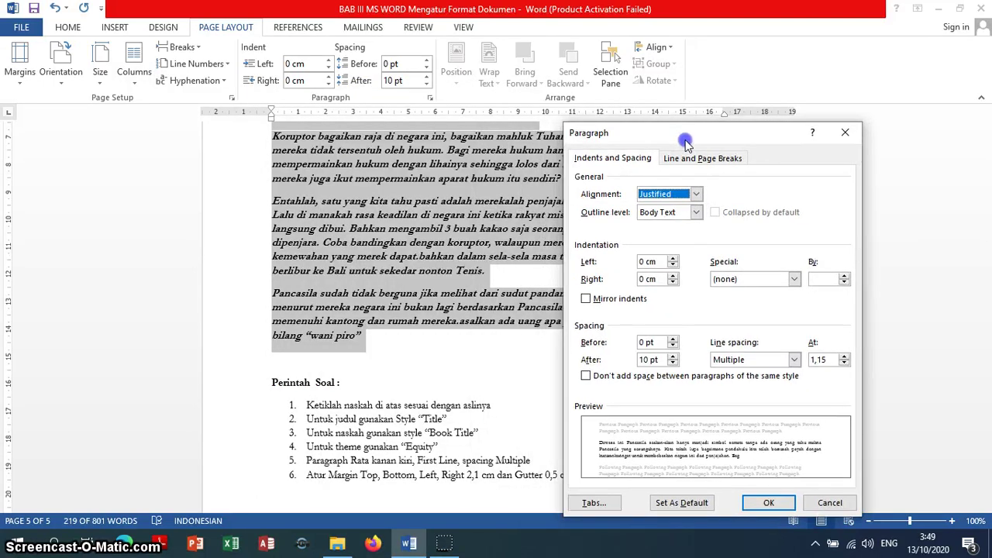
drag(686, 140, 601, 98)
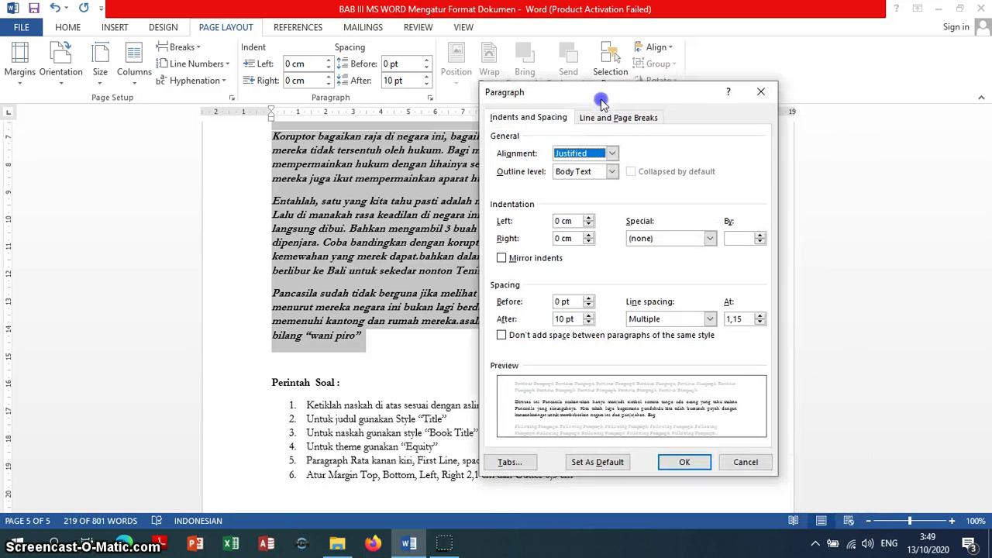
click(711, 239)
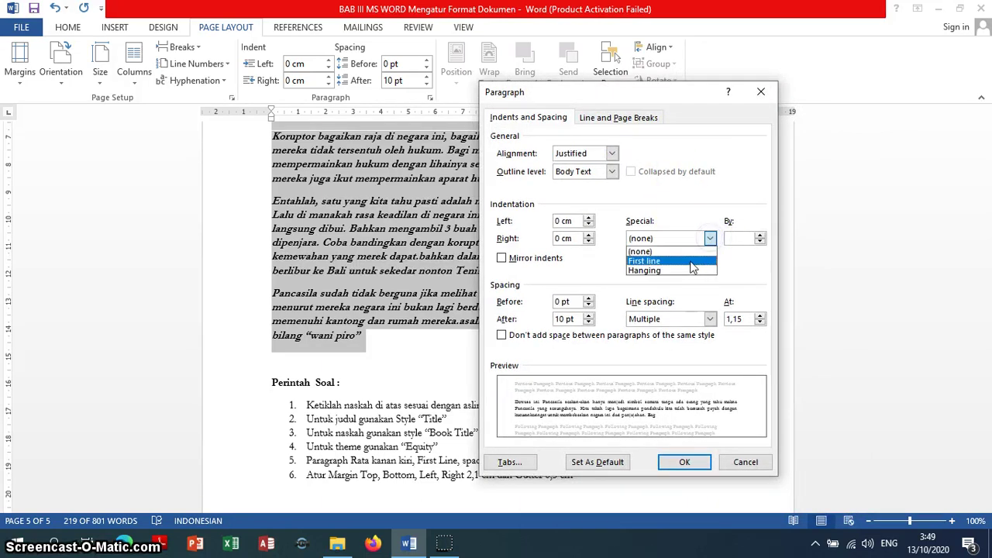
click(688, 262)
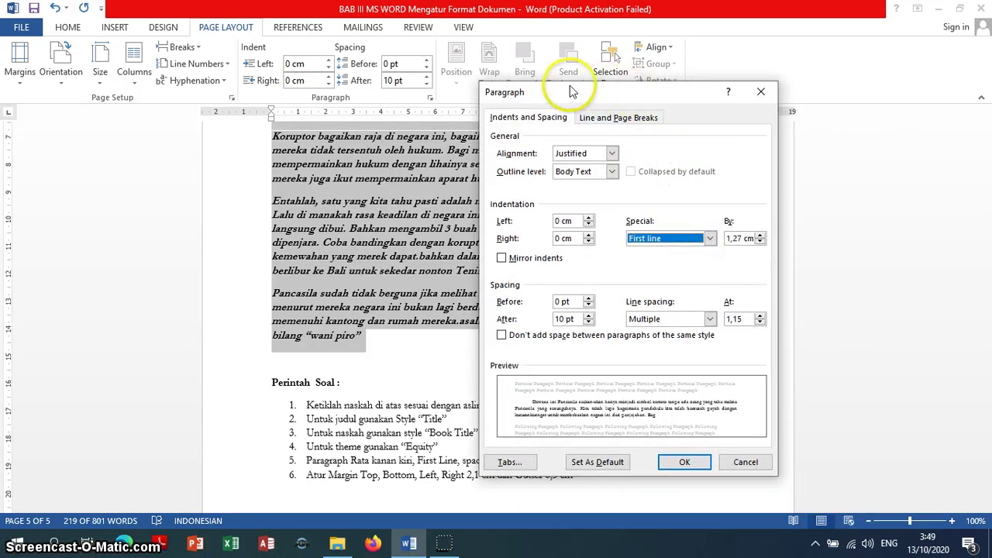
drag(569, 92, 560, 72)
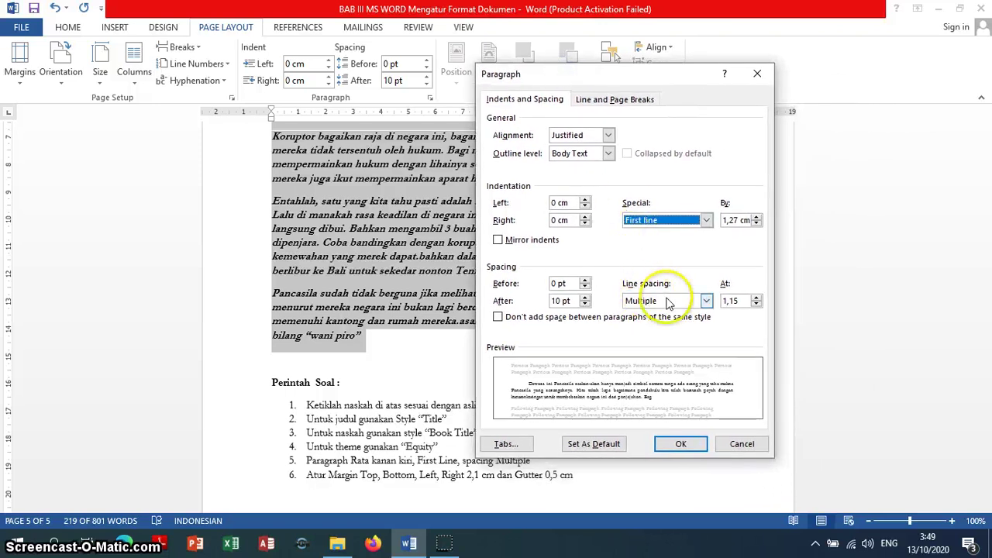
click(706, 302)
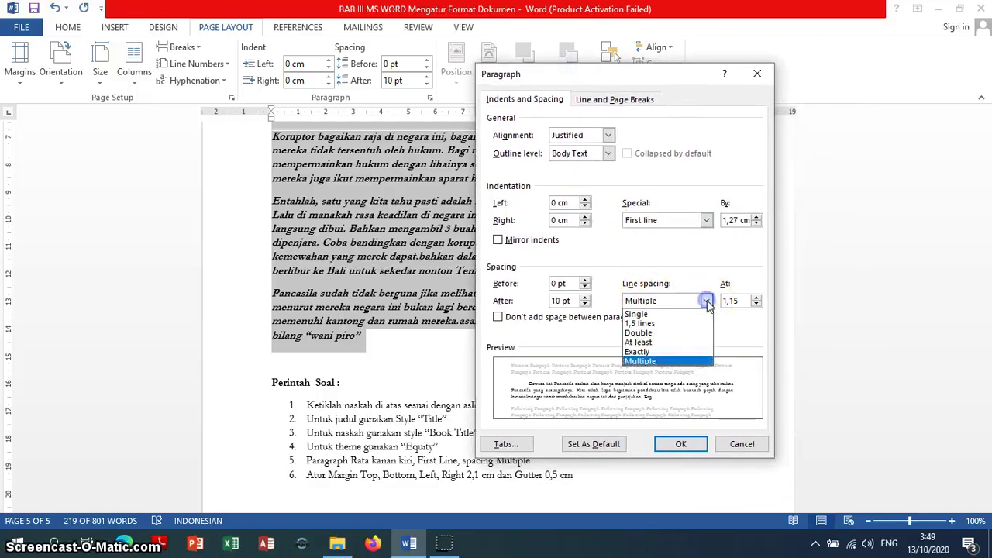
click(663, 362)
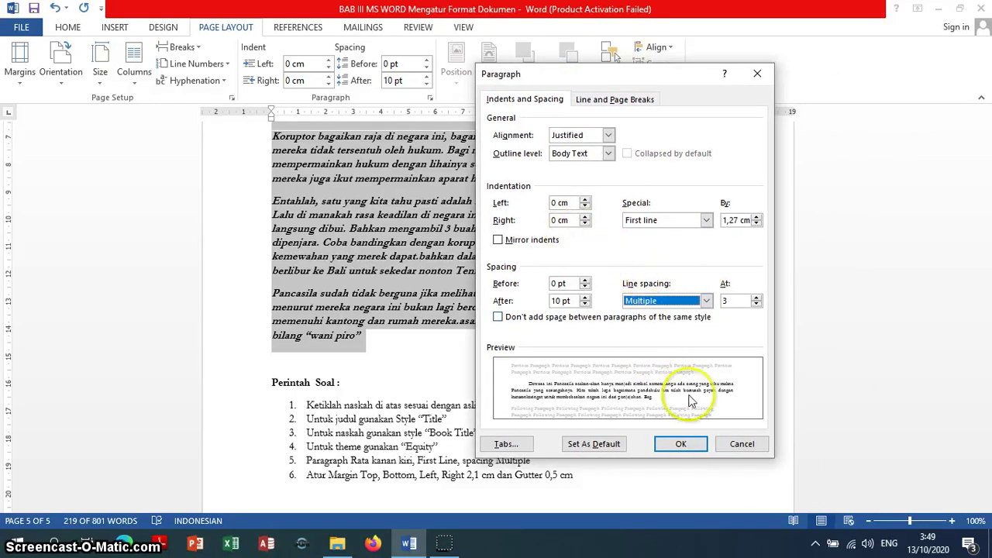
click(682, 445)
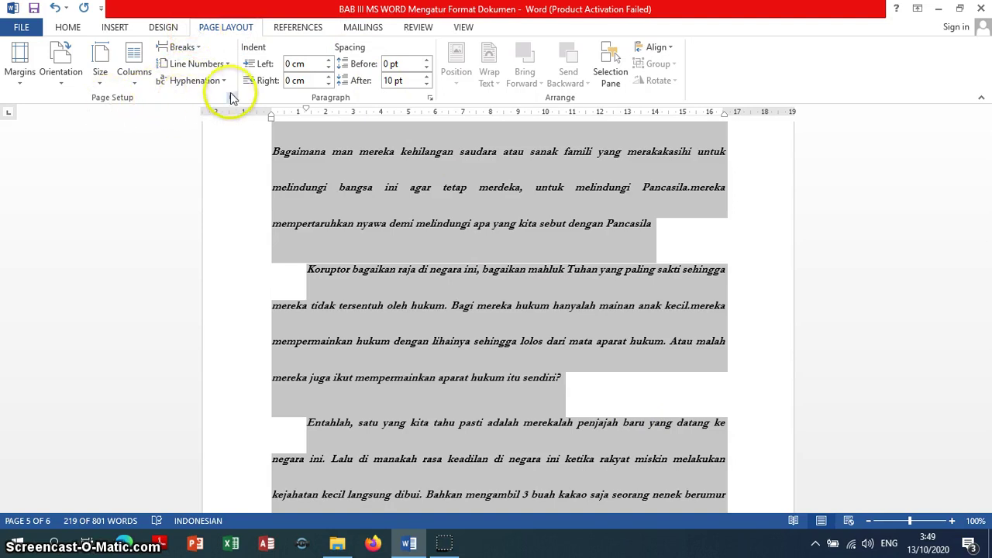
Set the top, bottom, left and right page margins to 2,1 cm in the full page setup.
click(232, 97)
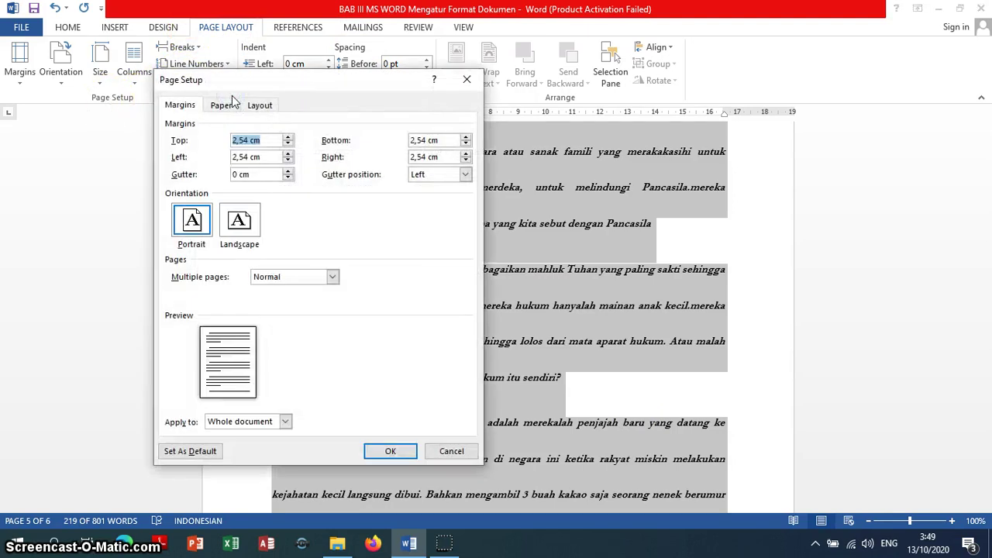
click(287, 144)
click(287, 145)
click(288, 145)
click(288, 145)
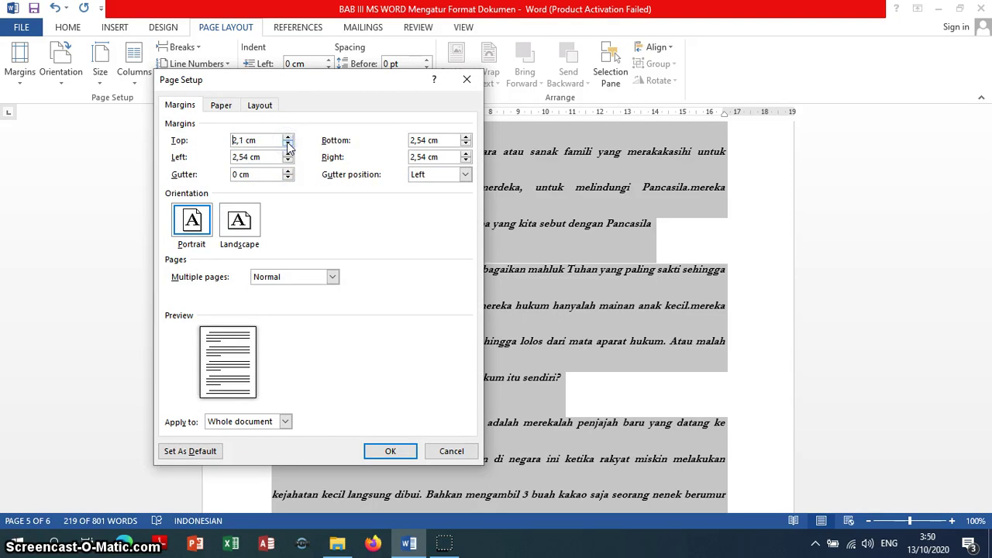
click(287, 160)
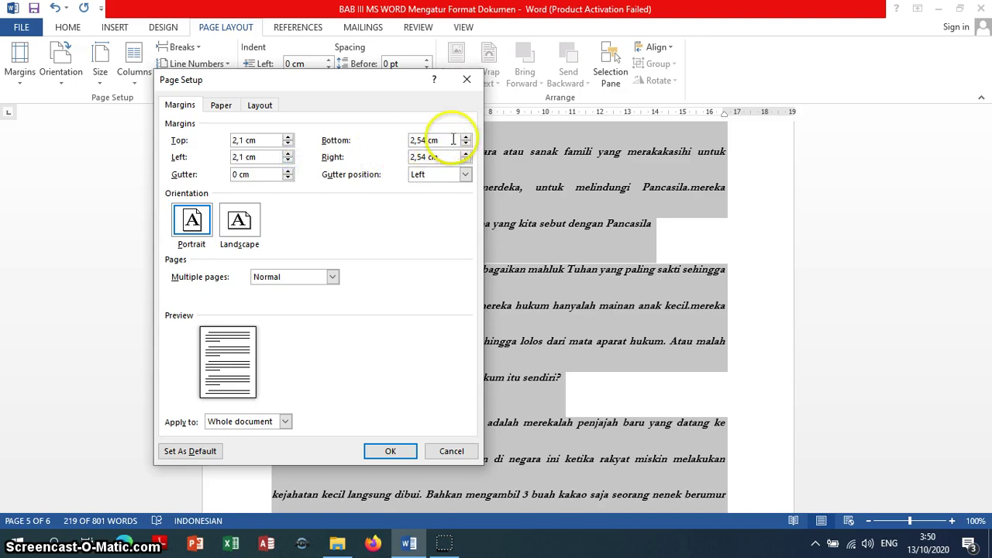
click(465, 144)
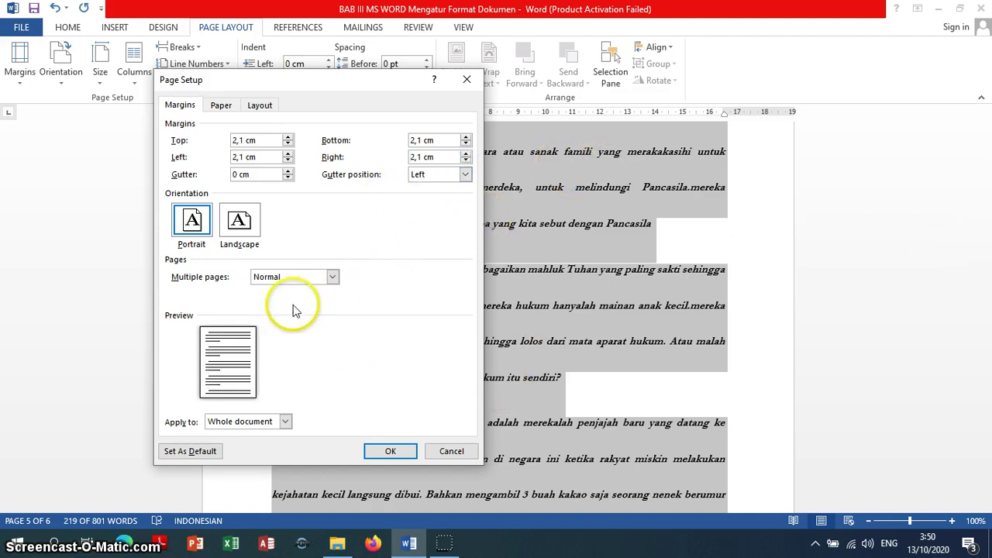
Set the gutter to 0,5 cm, apply the page setup to the whole document and return to the Perintah Soal list.
click(288, 171)
click(288, 171)
click(288, 171)
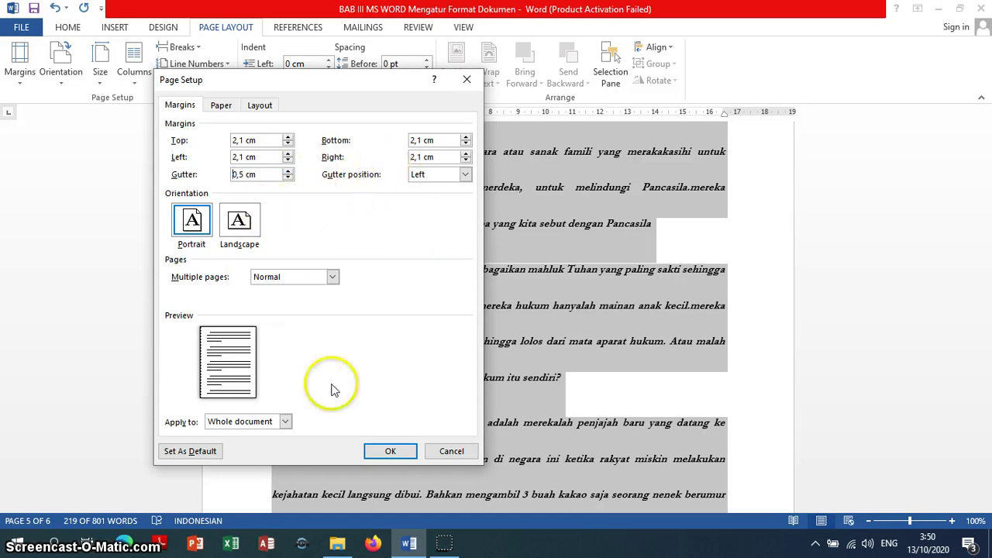
click(389, 453)
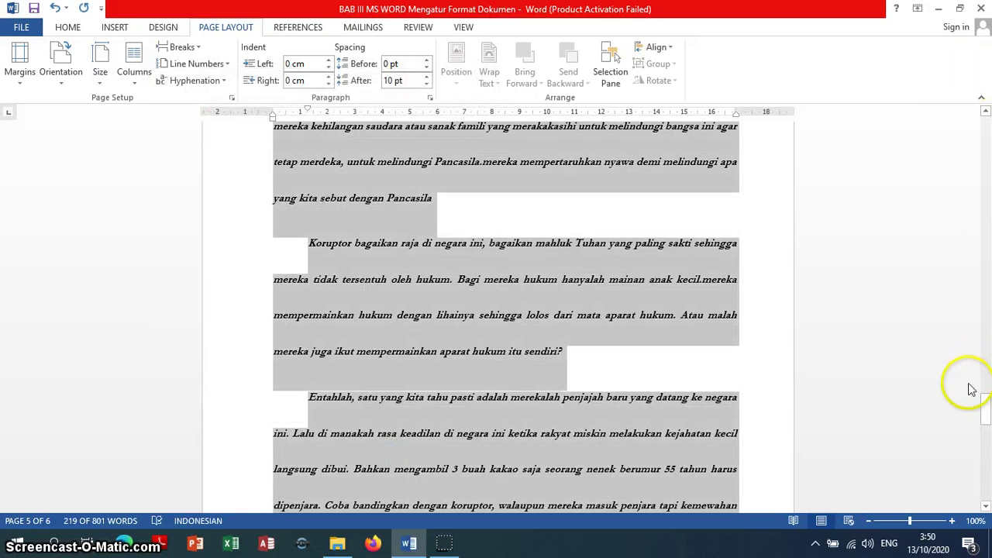
drag(987, 410, 987, 459)
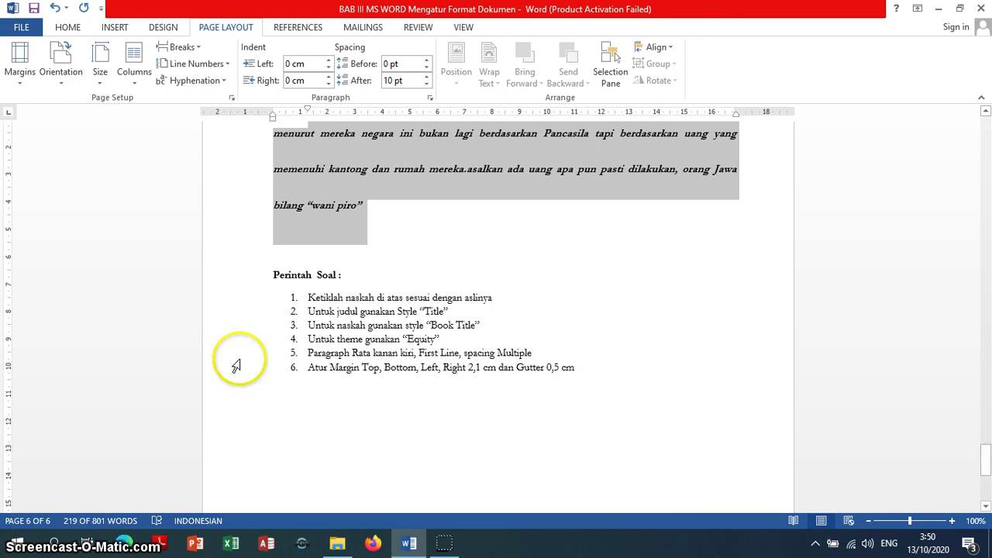